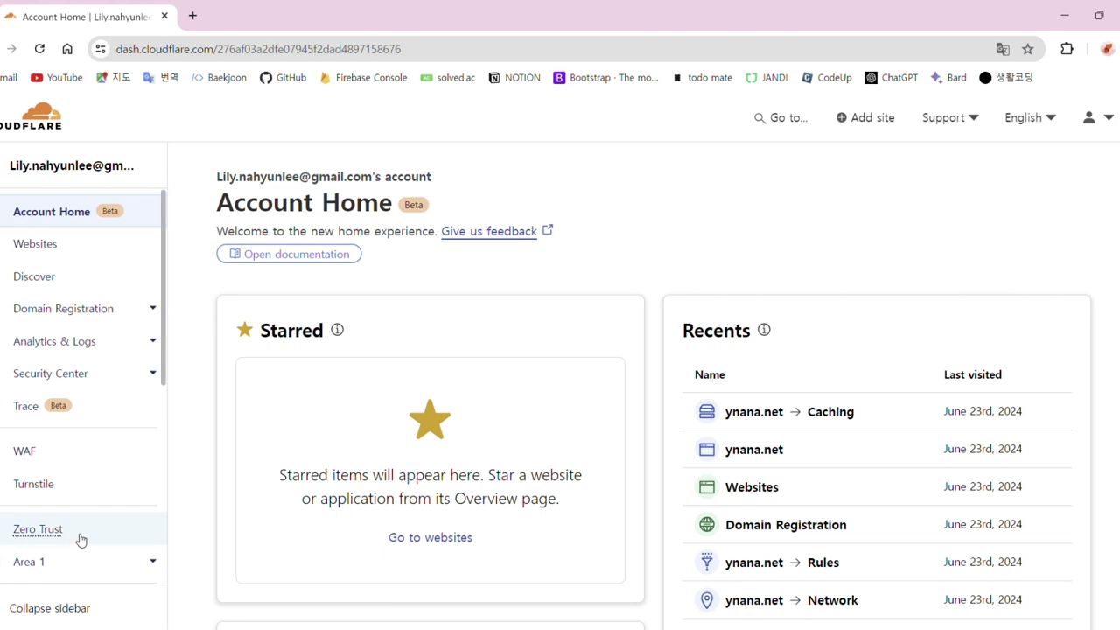
# Open the R2 storage overview of the account
pyautogui.scroll(-2, 53, 394)
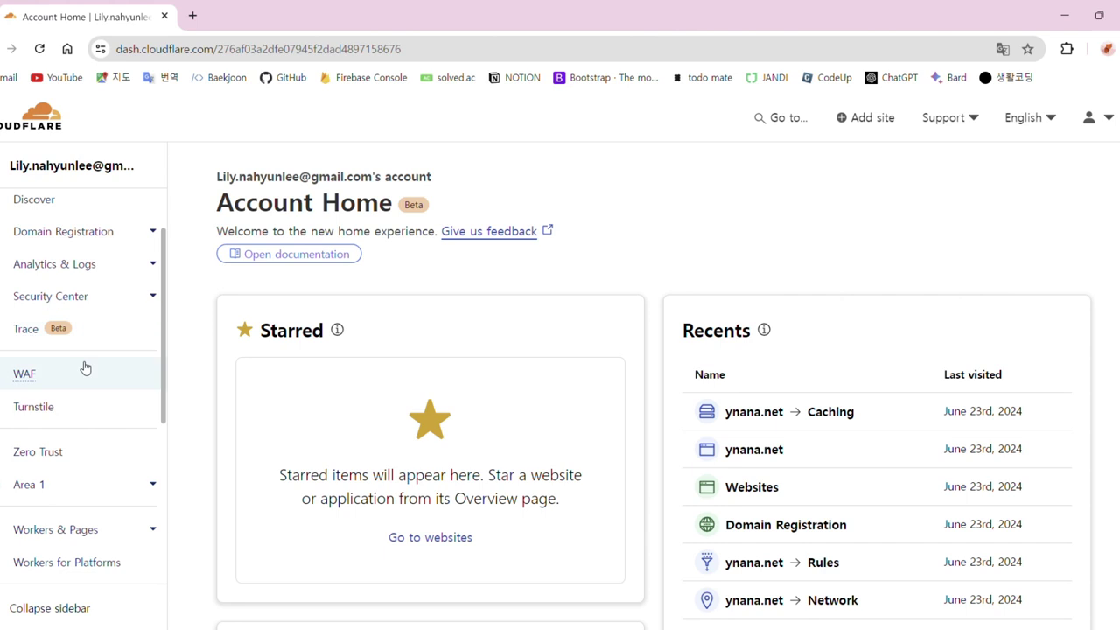
pyautogui.scroll(-4, 81, 376)
pyautogui.click(82, 326)
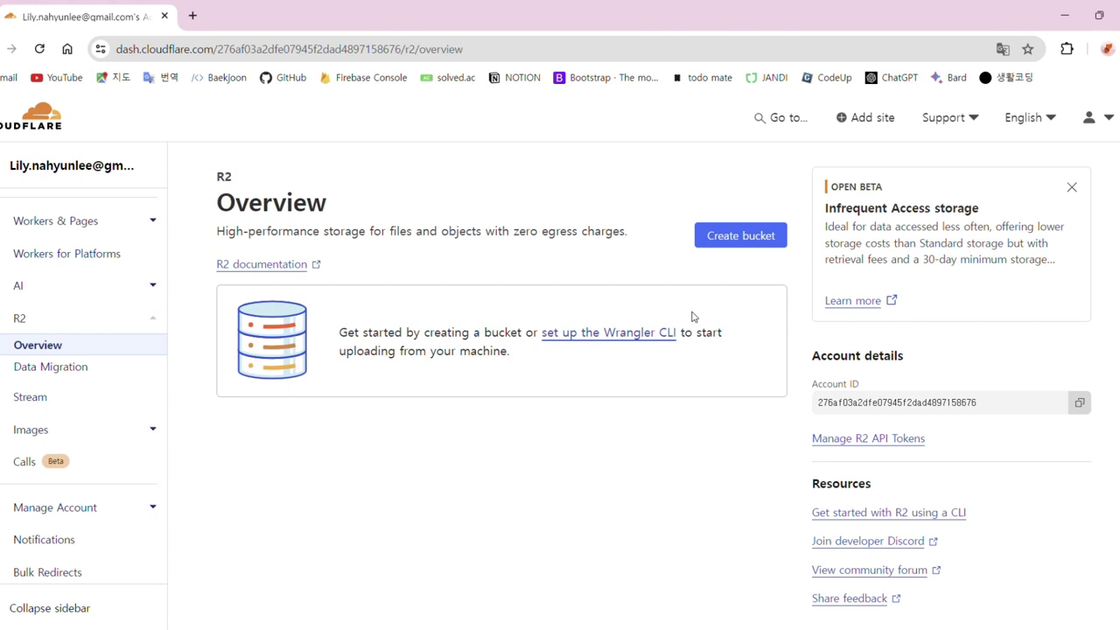
# Create an R2 bucket named test with automatic location and the Standard storage class
pyautogui.click(748, 236)
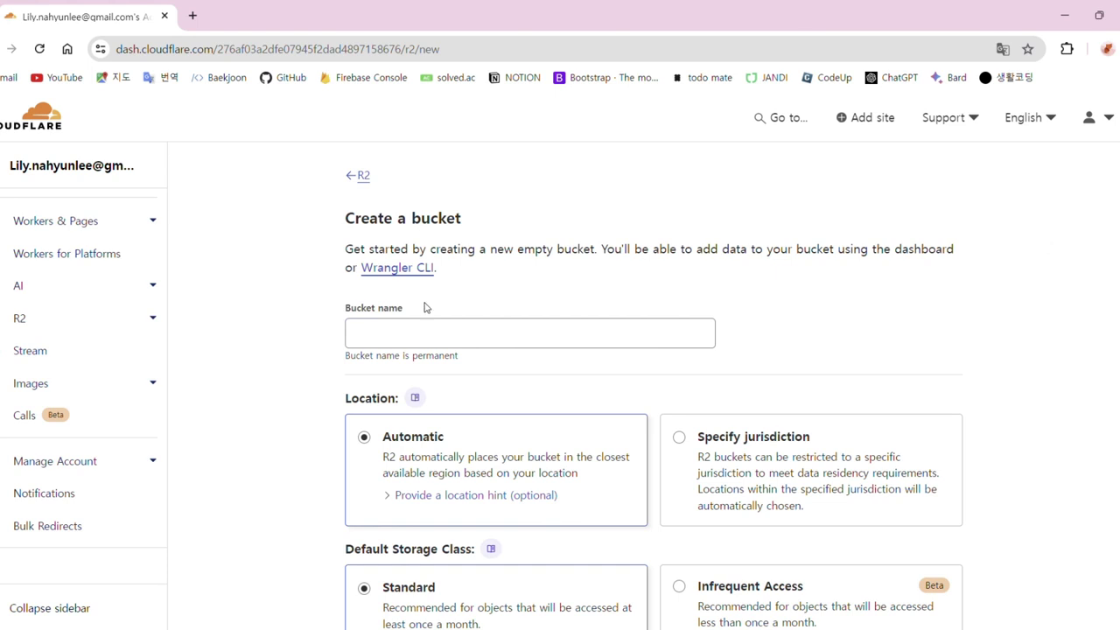
pyautogui.click(456, 342)
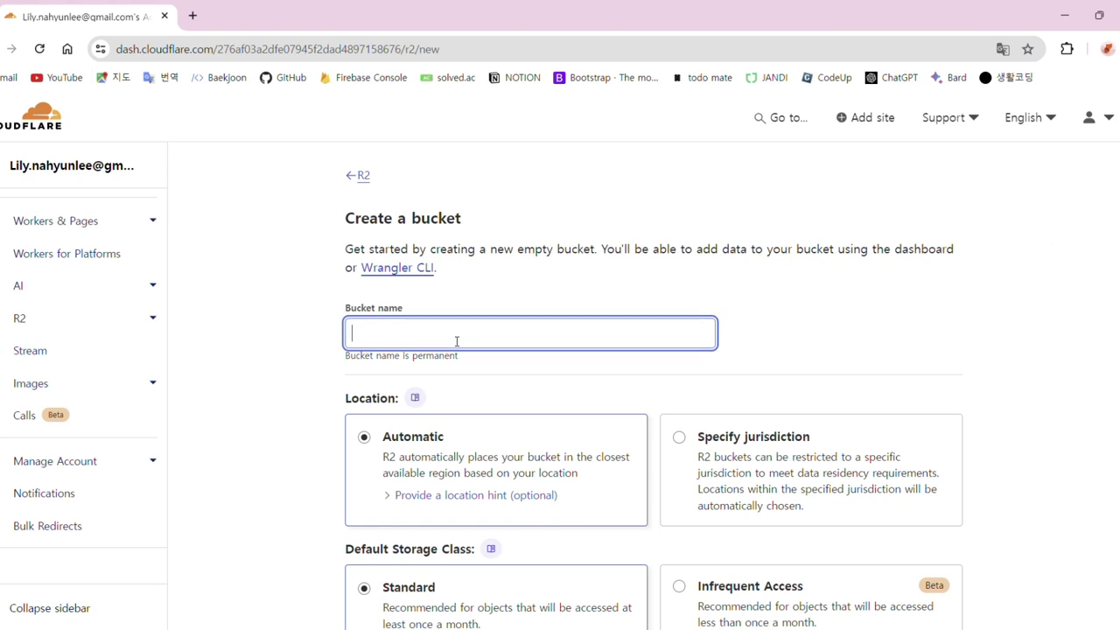
pyautogui.write('test_bucke')
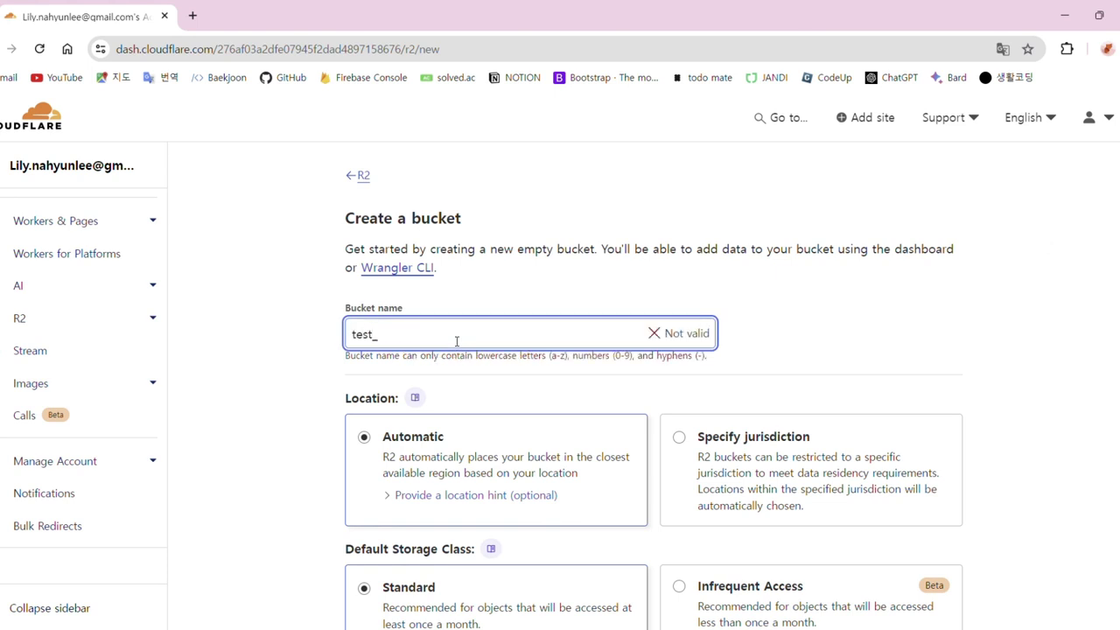
pyautogui.press('BackSpace')
pyautogui.press('BackSpace')
pyautogui.scroll(-2, 665, 289)
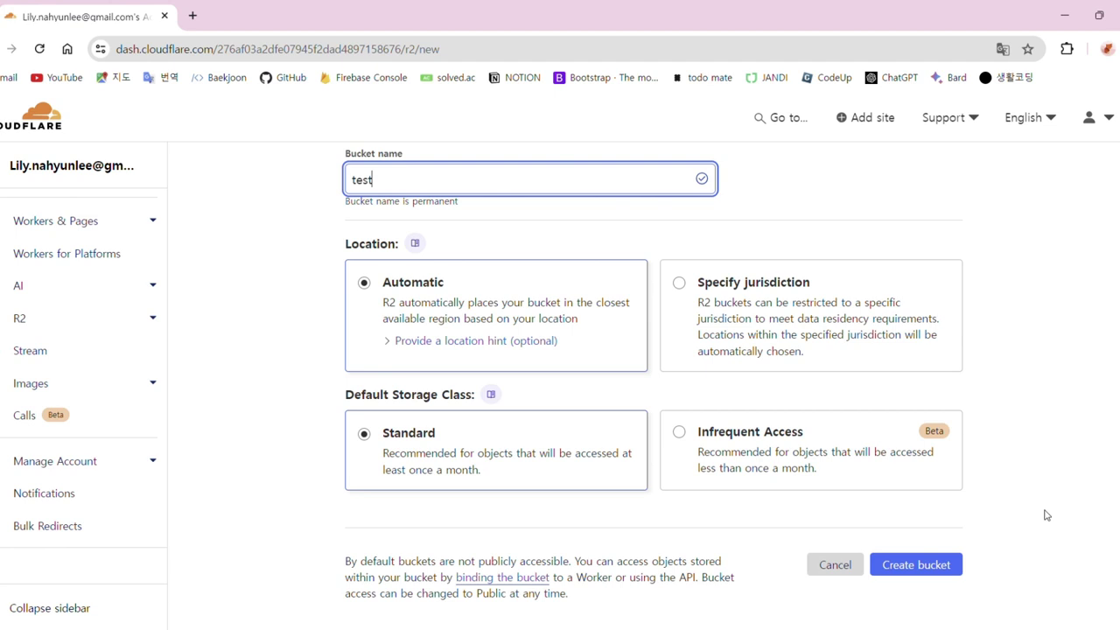
pyautogui.click(920, 570)
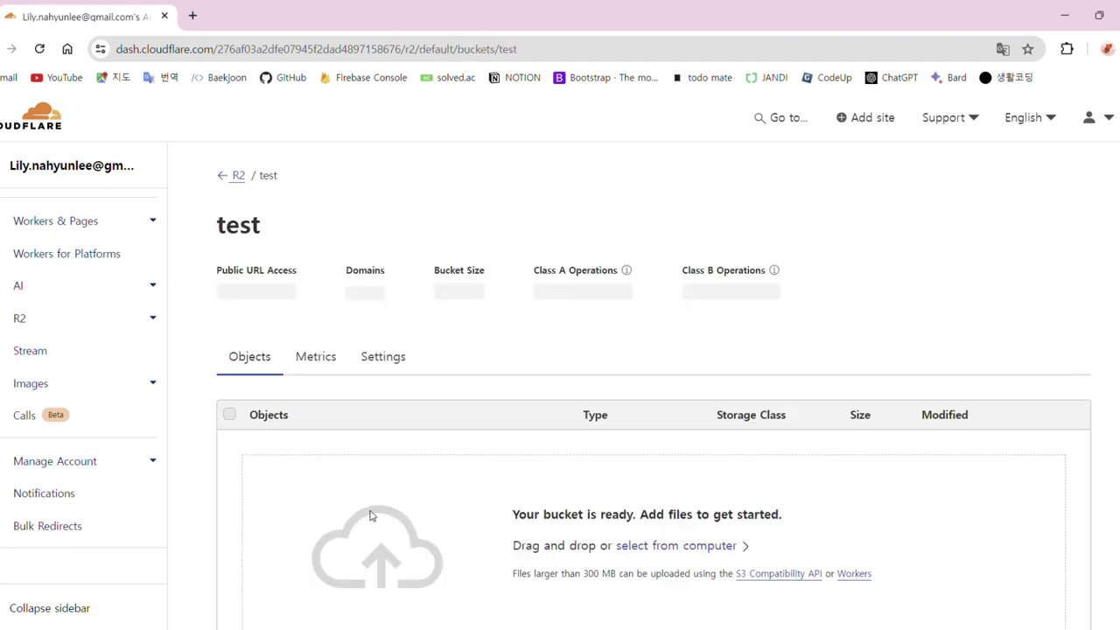
# Upload the website build files, including index.html and the static folder, to the test bucket and refresh its object list
pyautogui.scroll(-1, 779, 341)
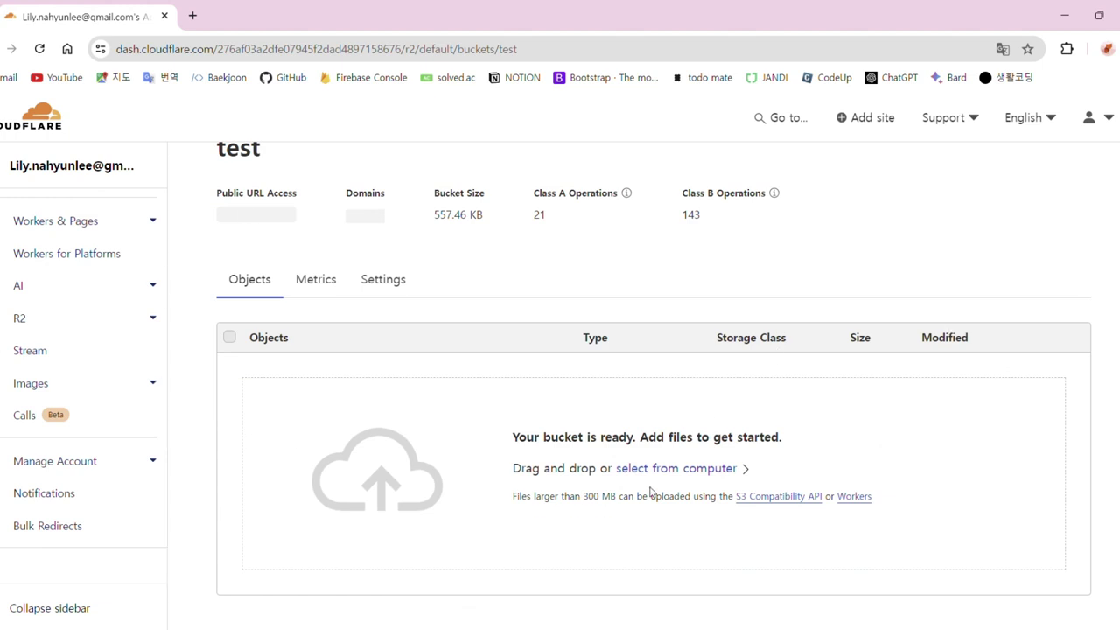
pyautogui.scroll(-1, 487, 453)
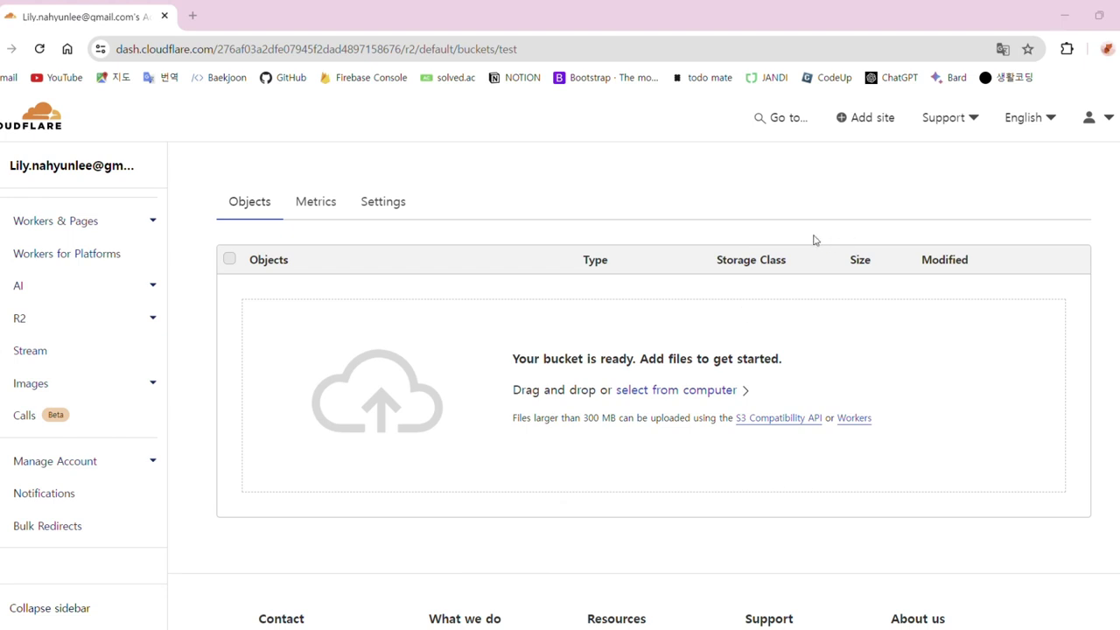
pyautogui.moveTo(620, 346); pyautogui.dragTo(429, 395)
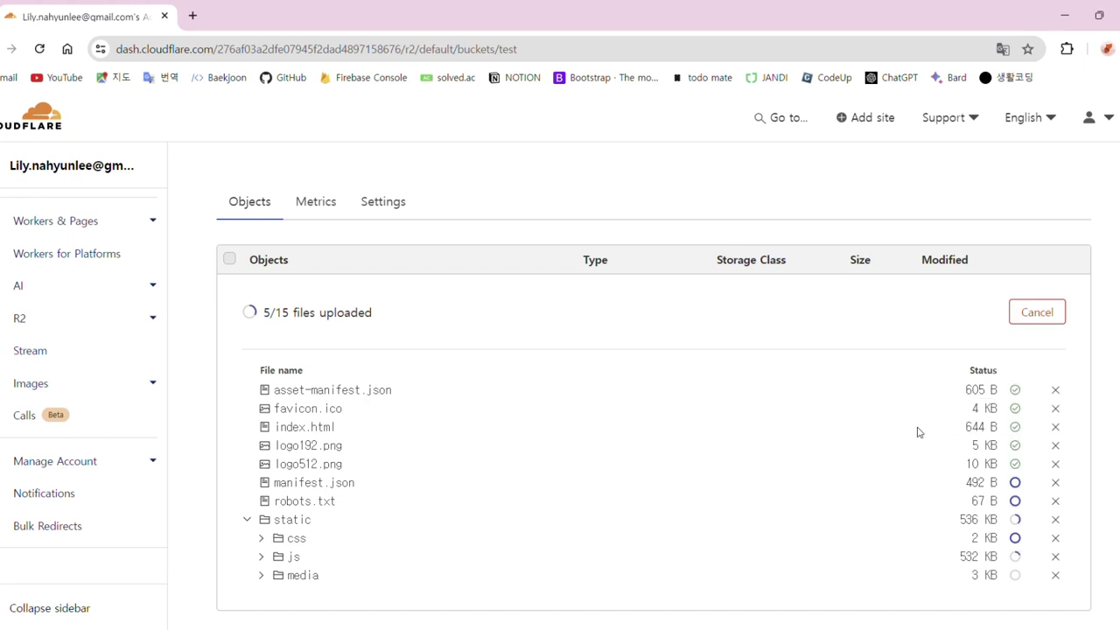
pyautogui.scroll(-1, 932, 464)
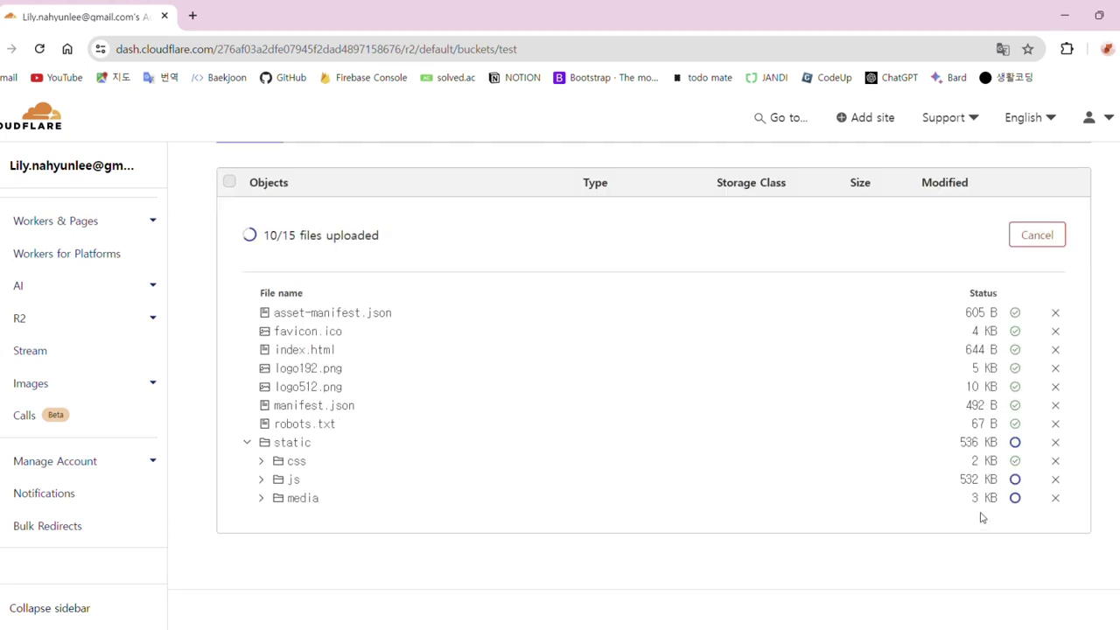
pyautogui.click(1050, 252)
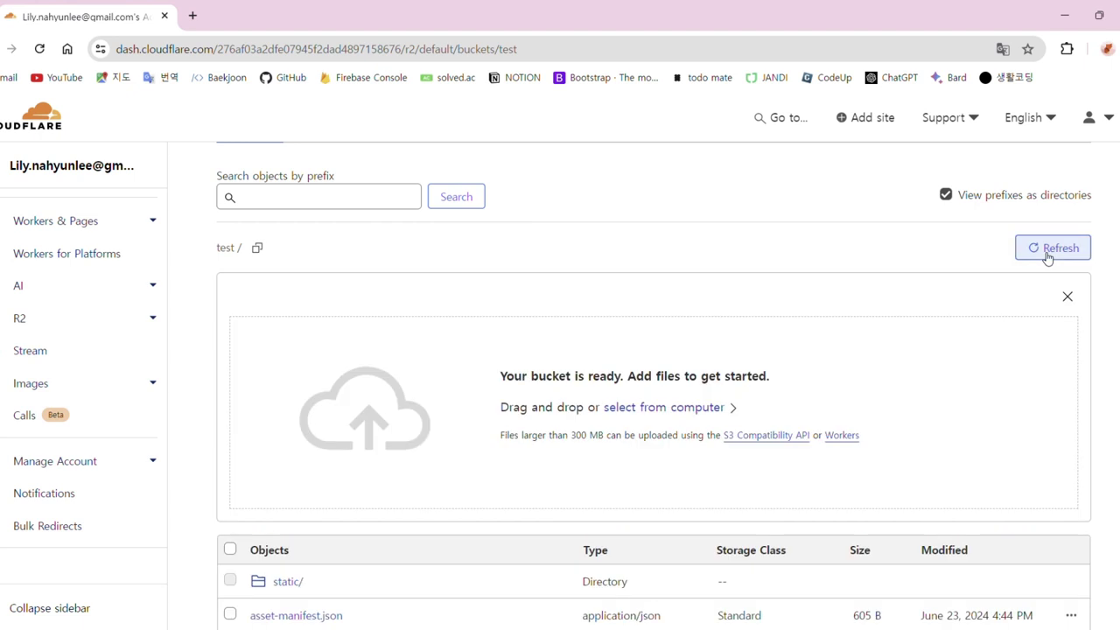
# Look through the files and folders uploaded to the test bucket
pyautogui.scroll(-1, 560, 525)
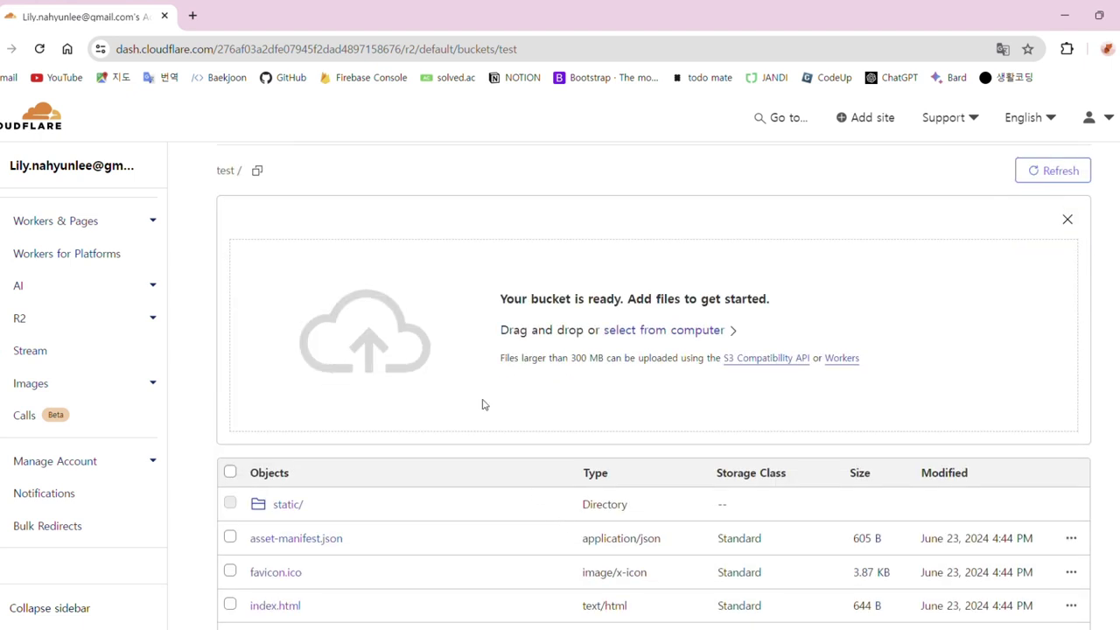
pyautogui.scroll(-1, 645, 385)
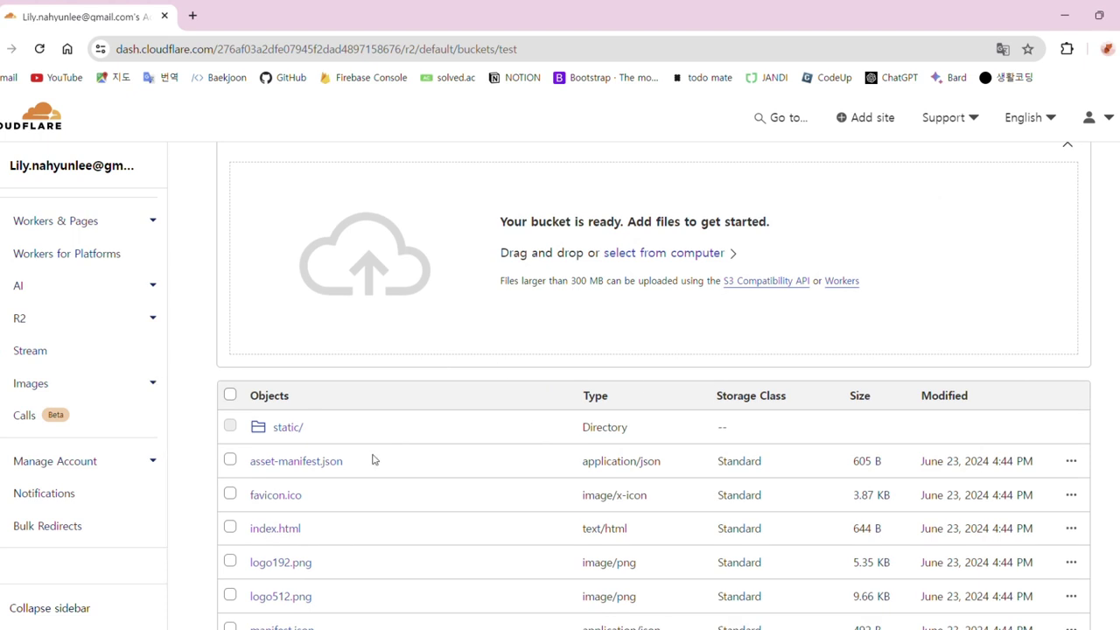
pyautogui.scroll(2, 582, 421)
pyautogui.scroll(3, 581, 422)
pyautogui.scroll(-9, 583, 412)
pyautogui.scroll(1, 88, 337)
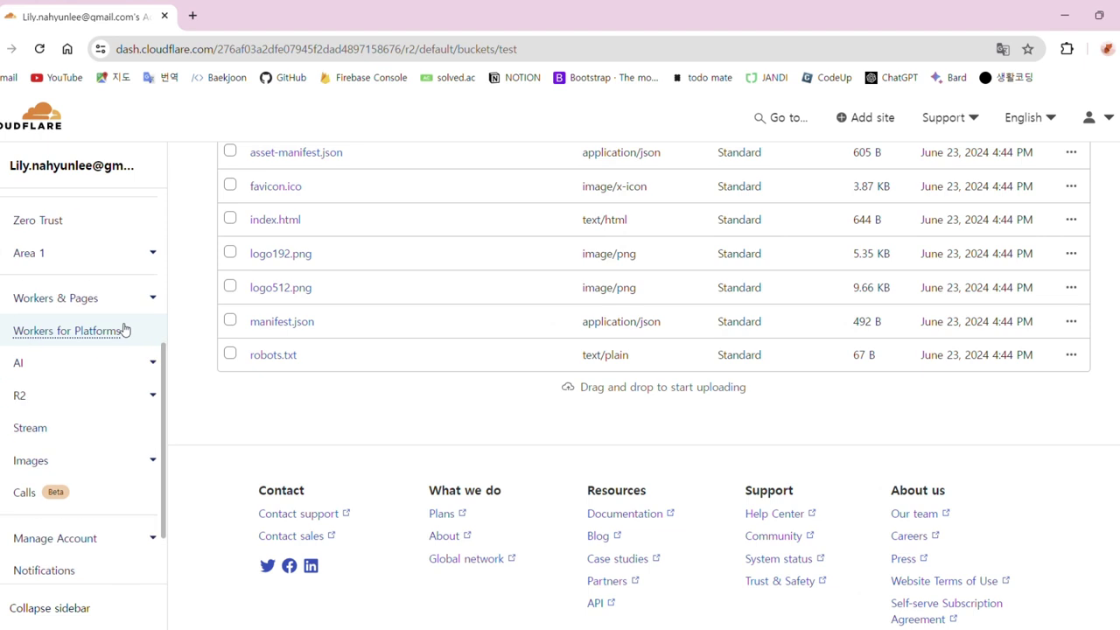
pyautogui.scroll(2, 530, 362)
pyautogui.scroll(2, 538, 361)
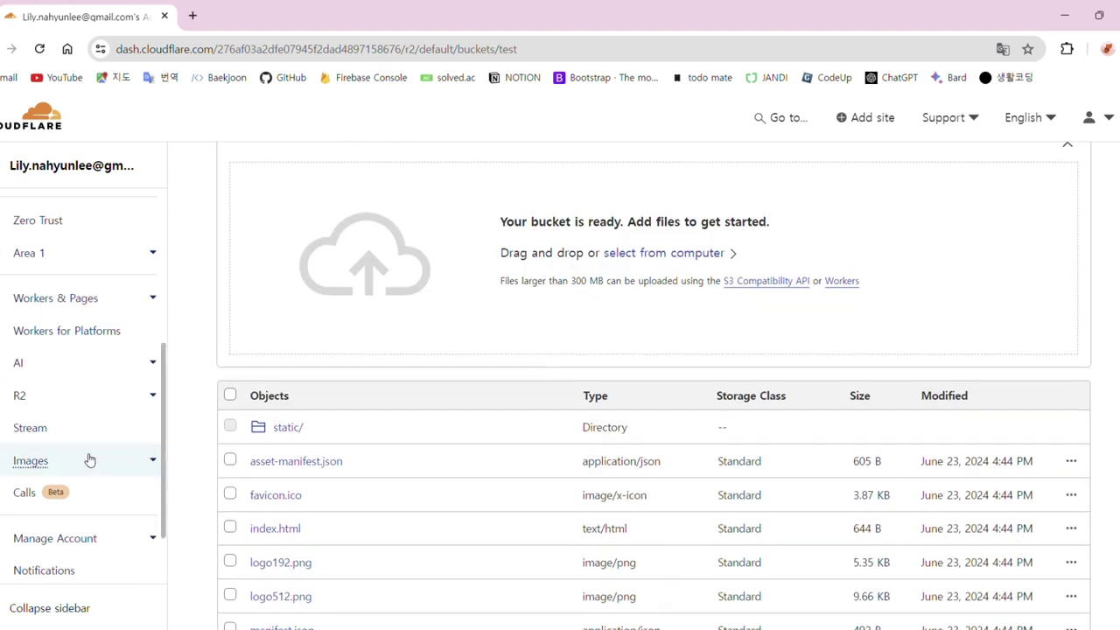
pyautogui.scroll(-1, 92, 460)
# Connect the custom domain ynana.net to the test bucket in its public access settings
pyautogui.scroll(3, 530, 370)
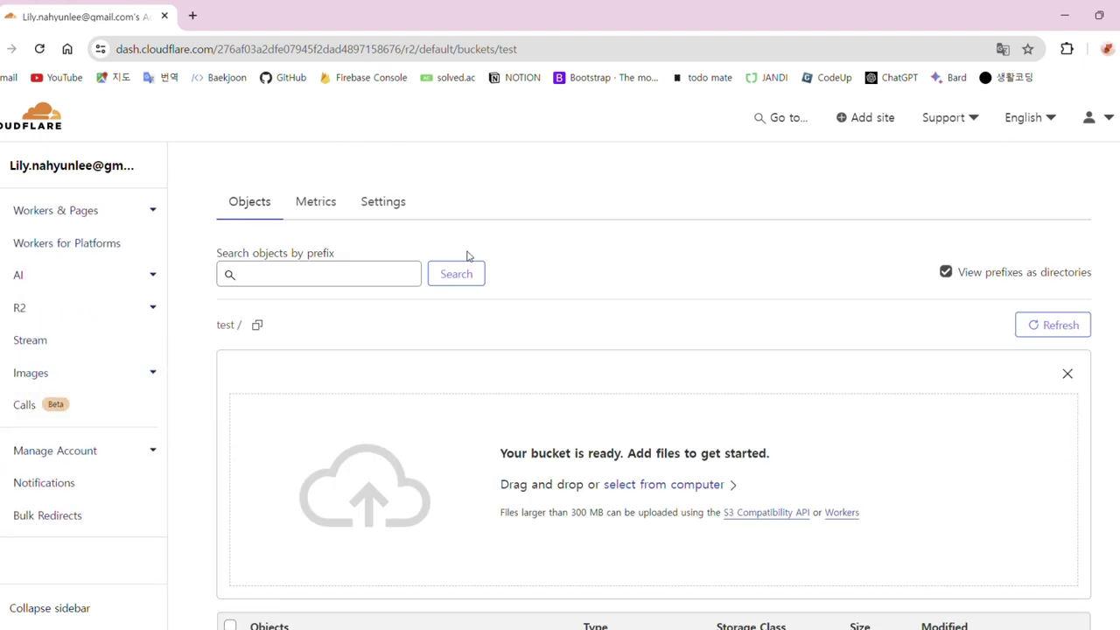
pyautogui.click(383, 206)
pyautogui.scroll(-4, 770, 371)
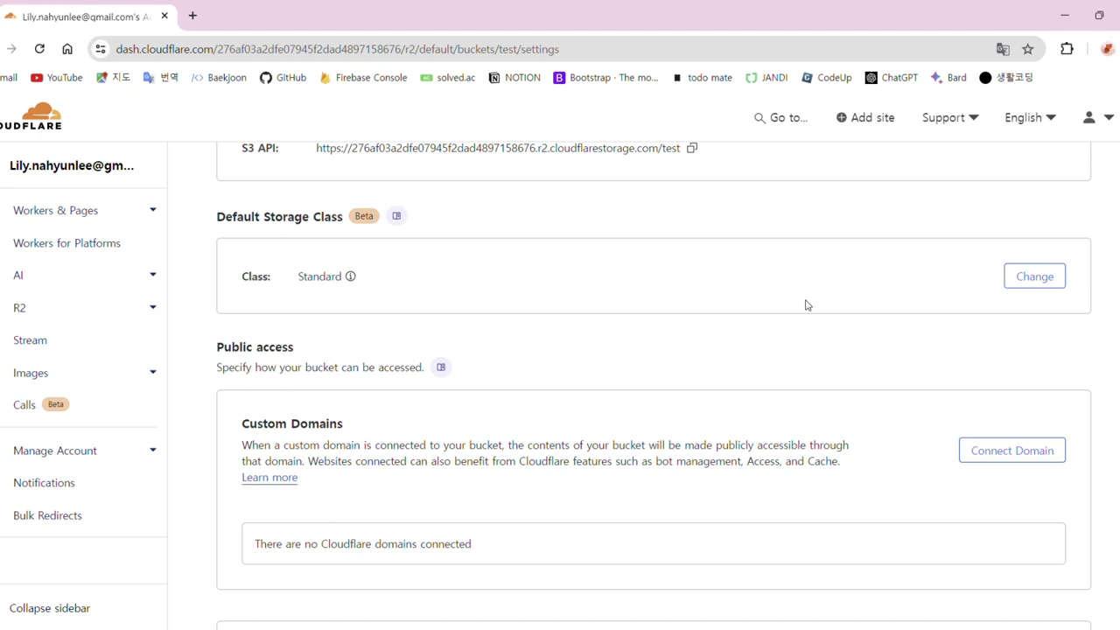
pyautogui.scroll(-3, 664, 363)
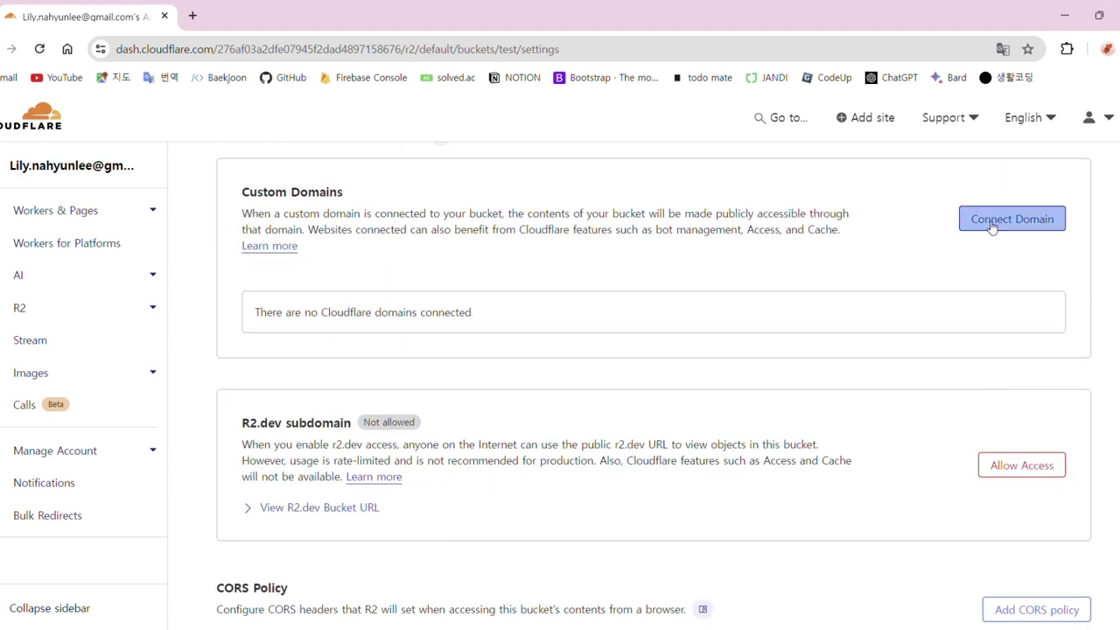
pyautogui.click(988, 221)
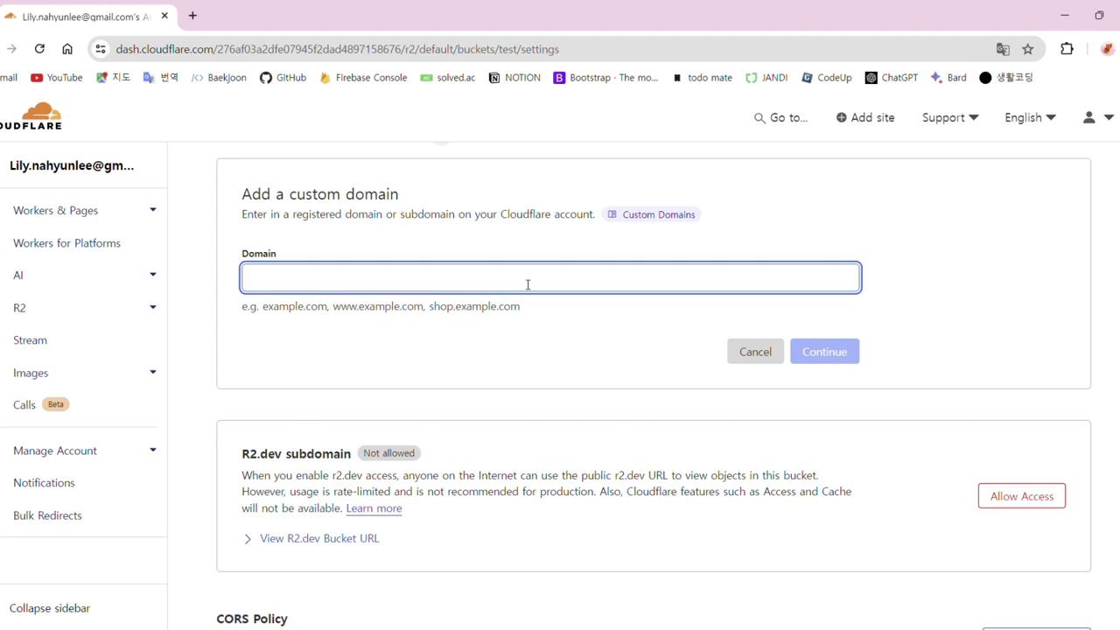
pyautogui.write('y')
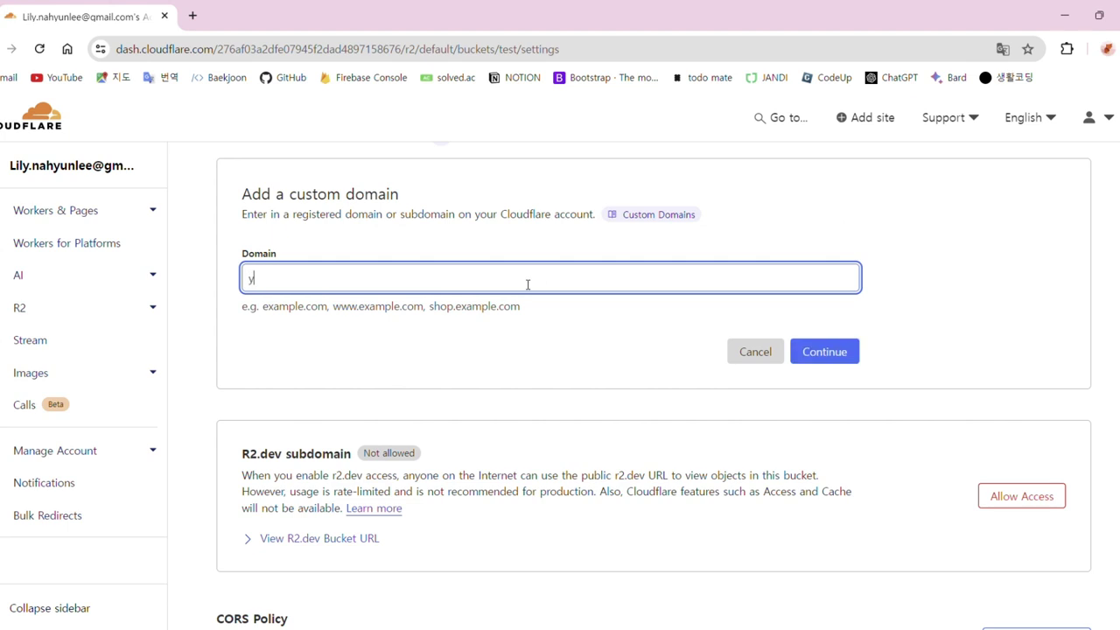
pyautogui.write('nana.net')
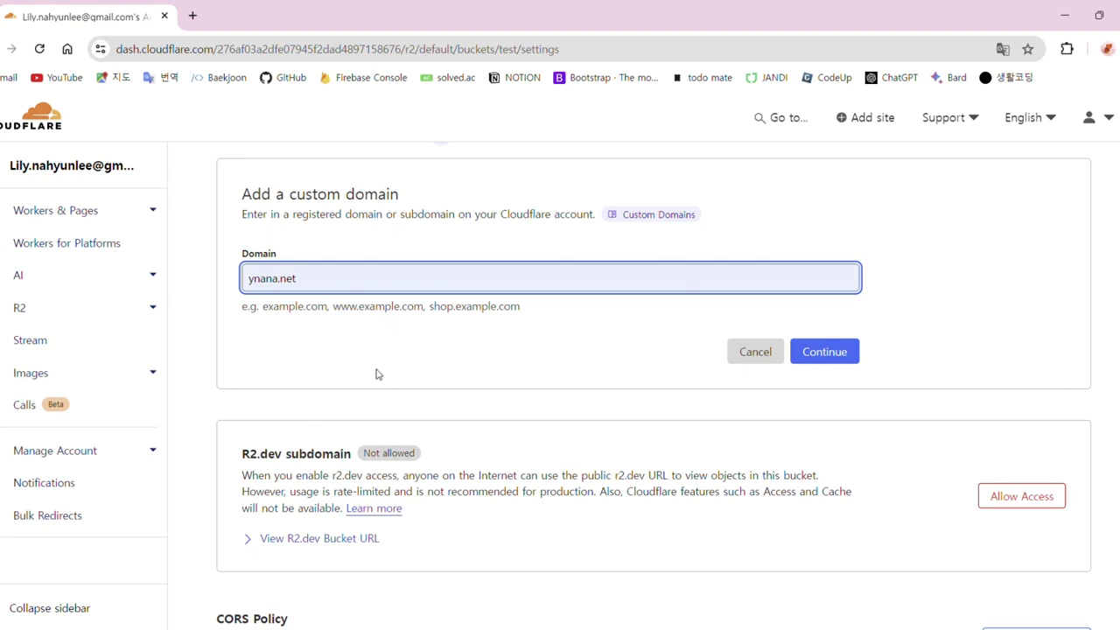
pyautogui.click(825, 353)
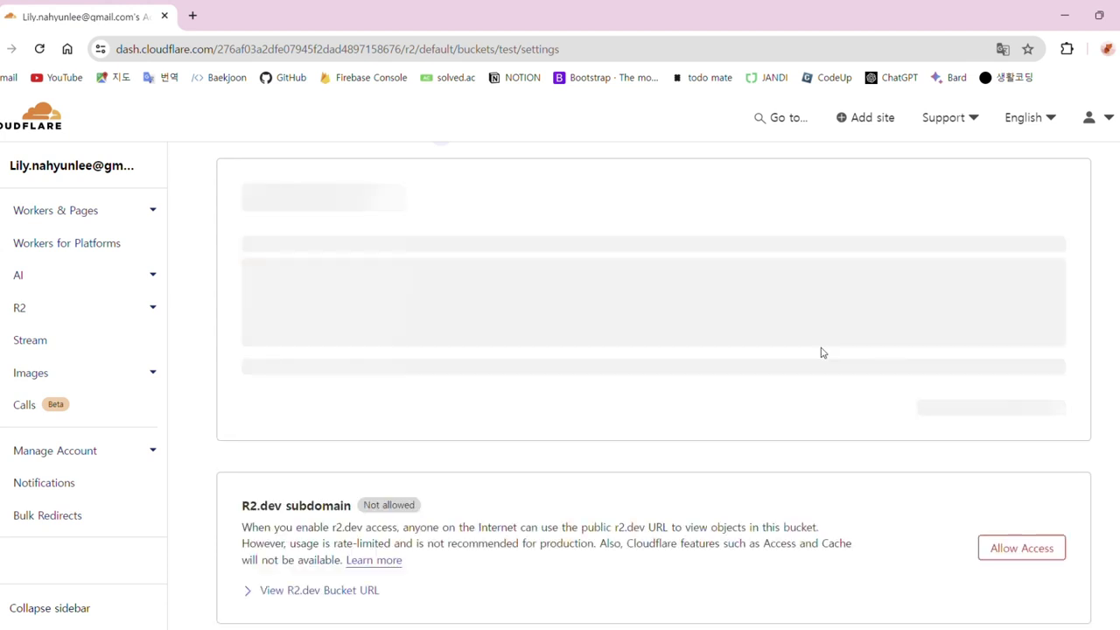
pyautogui.click(1012, 406)
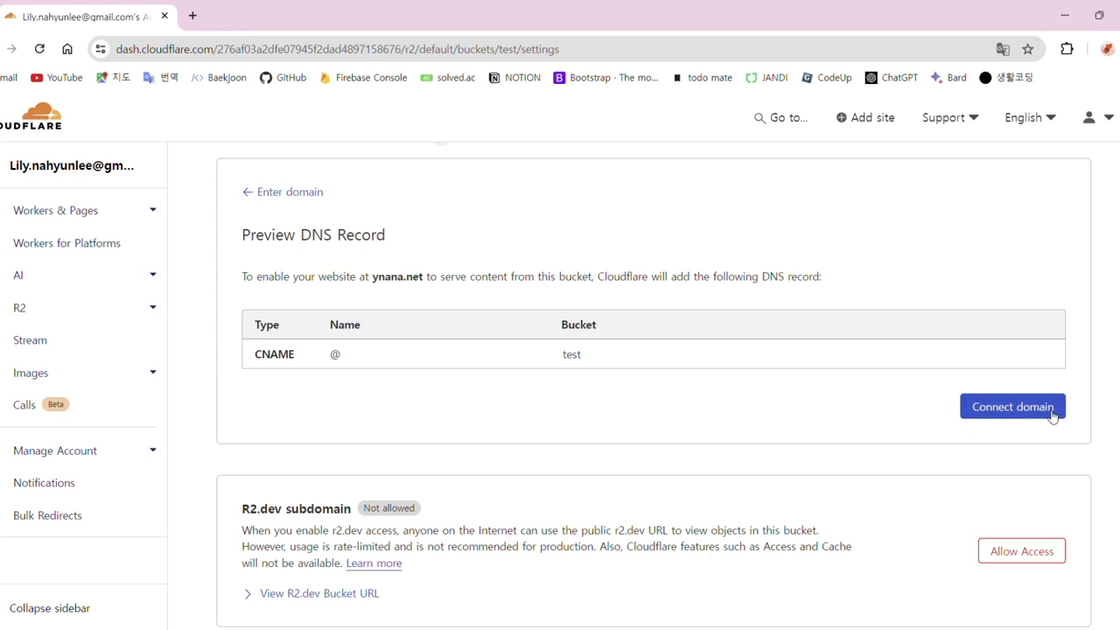
pyautogui.click(1012, 407)
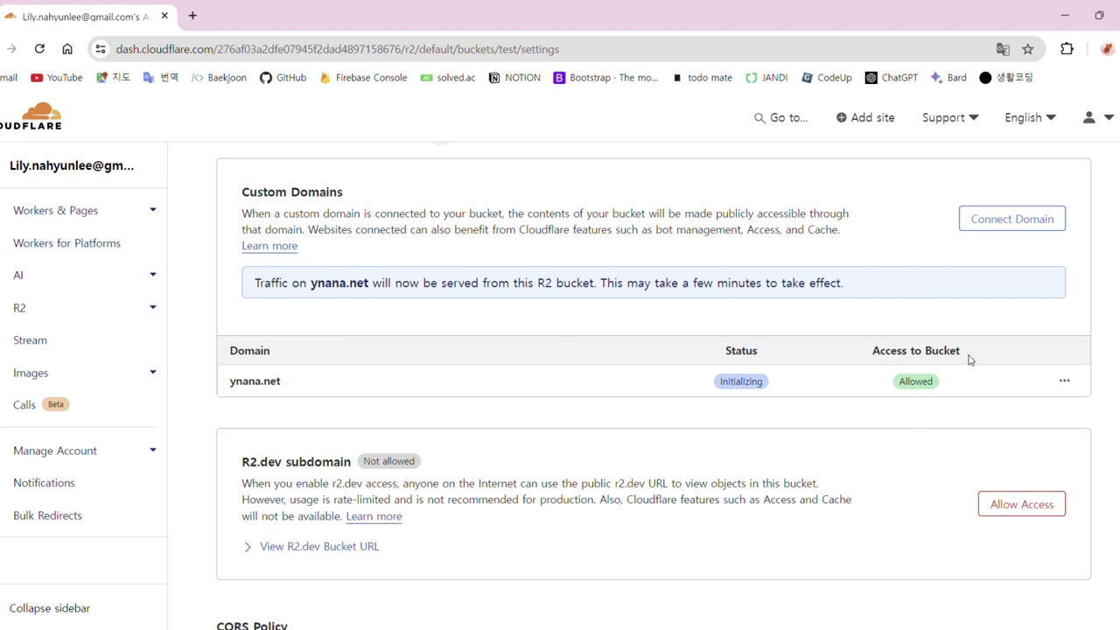
# Reload the bucket settings and check the connection status and available options of the custom domain ynana.net
pyautogui.press('F5')
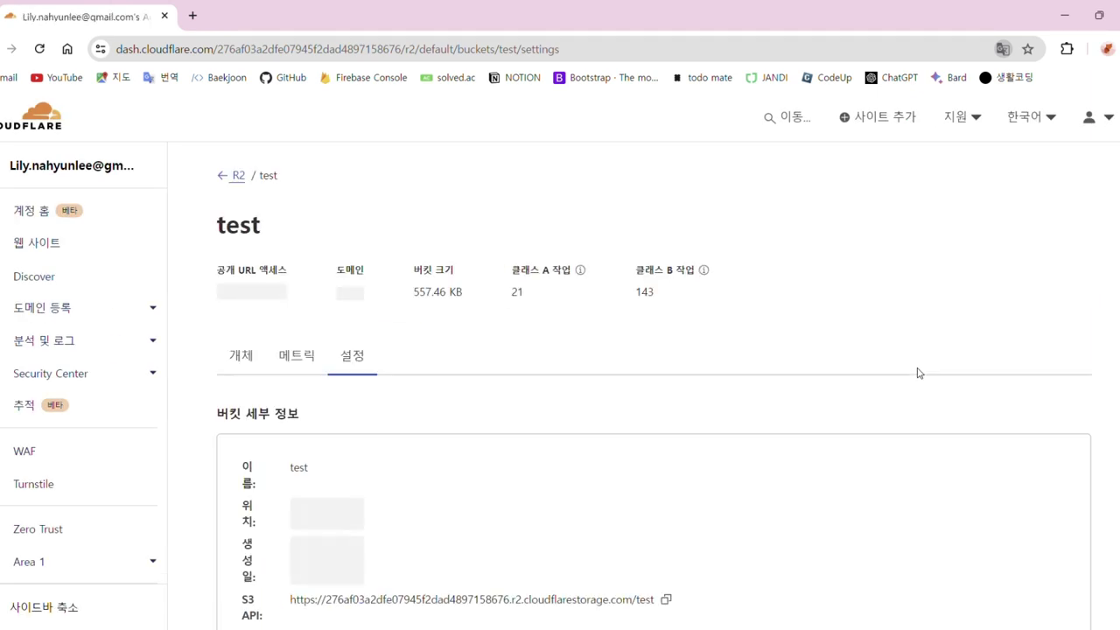
pyautogui.scroll(-6, 945, 402)
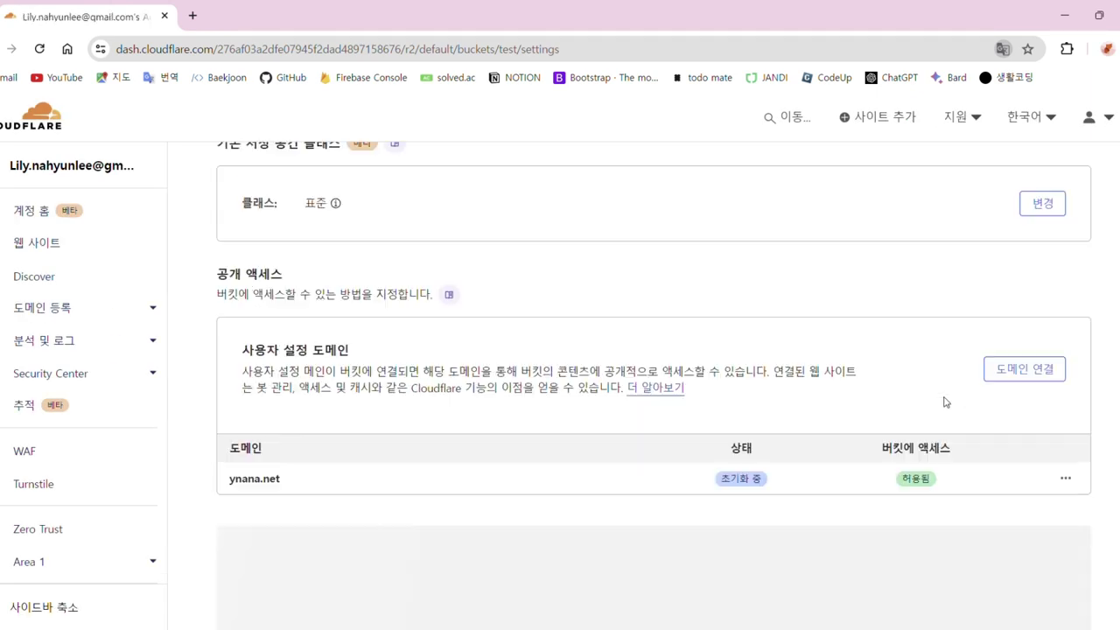
pyautogui.scroll(-1, 944, 402)
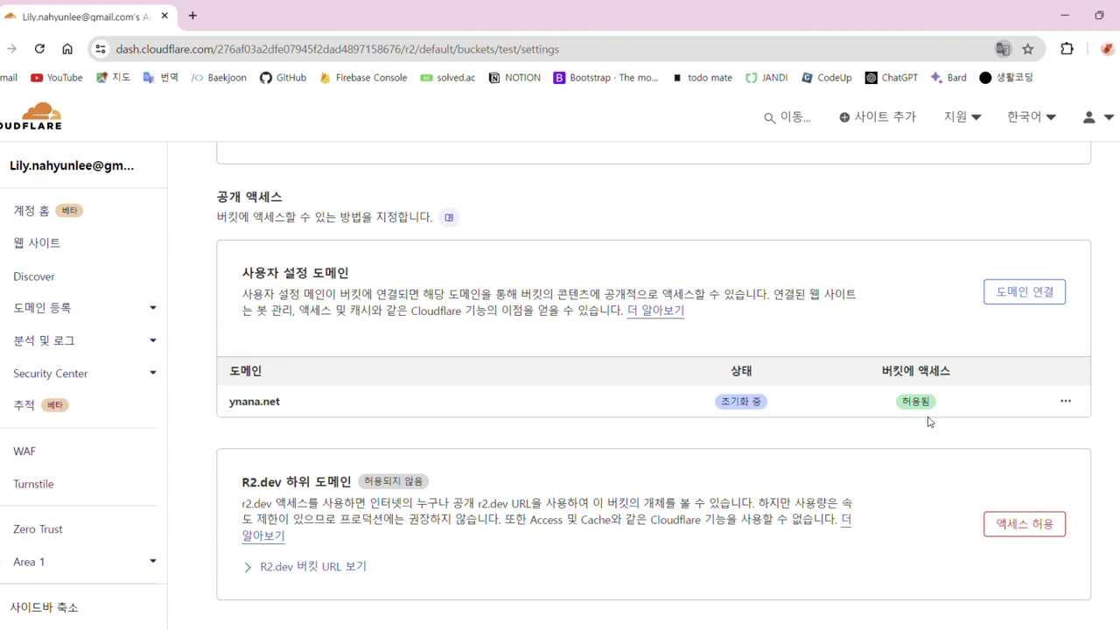
pyautogui.press('F5')
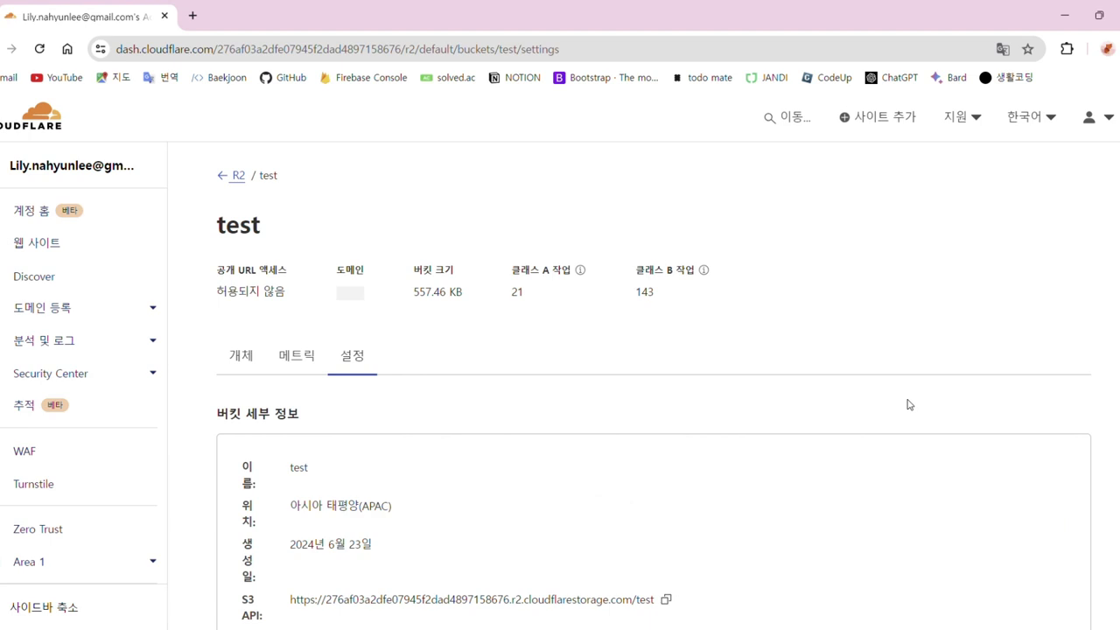
pyautogui.scroll(-8, 908, 402)
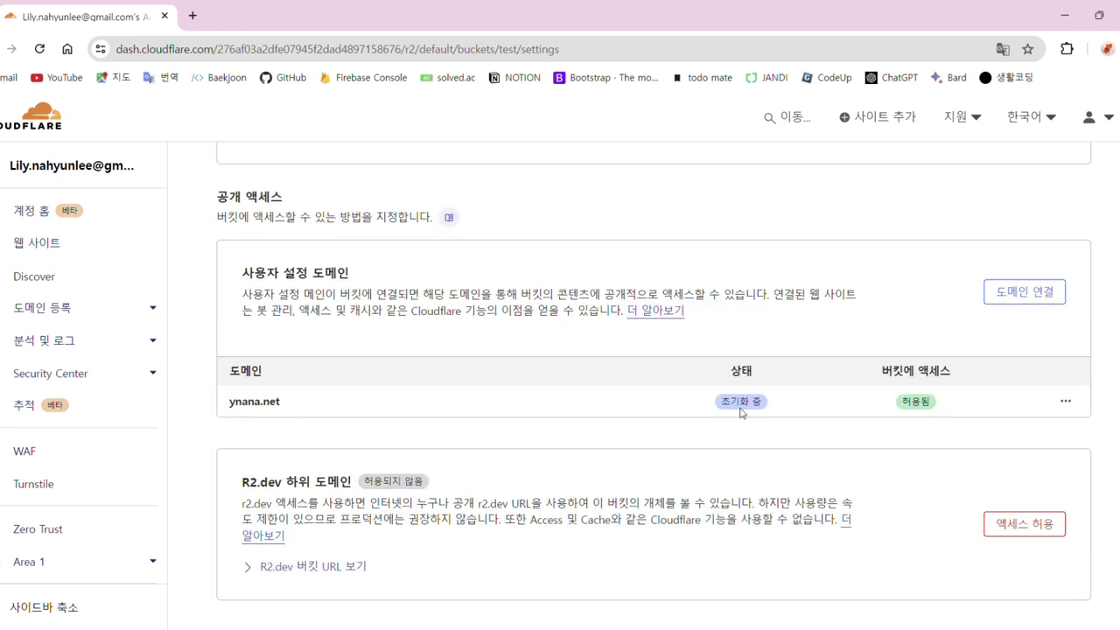
pyautogui.click(1065, 402)
pyautogui.click(1067, 404)
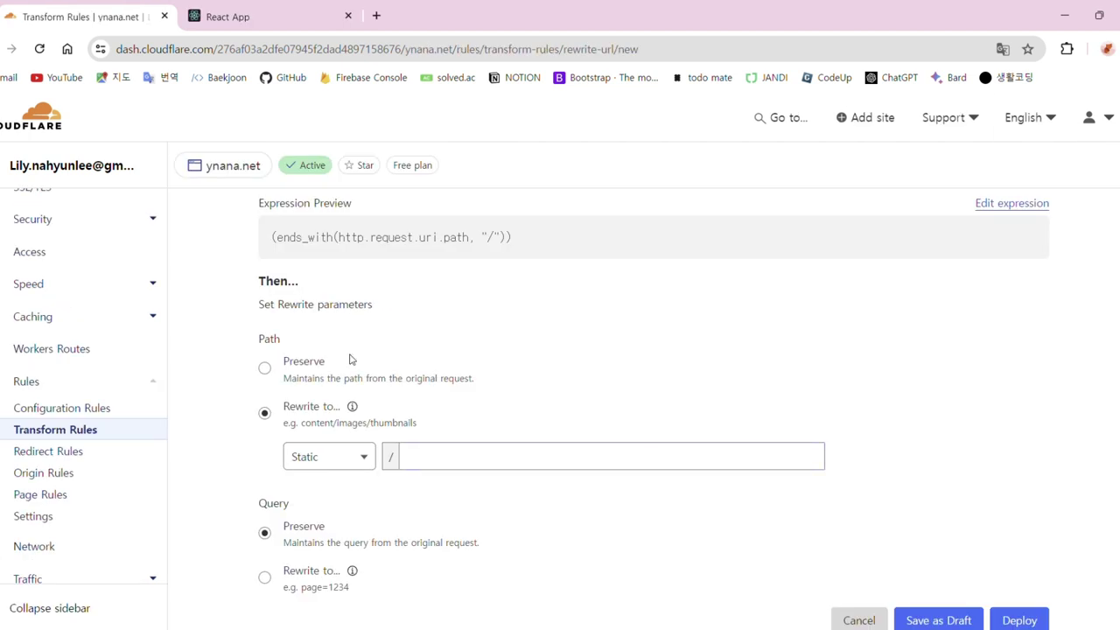
# Set the rule's path rewrite to Dynamic with concat(http.request.uri.path, "index.html") and deploy the rule
pyautogui.click(357, 459)
pyautogui.click(338, 523)
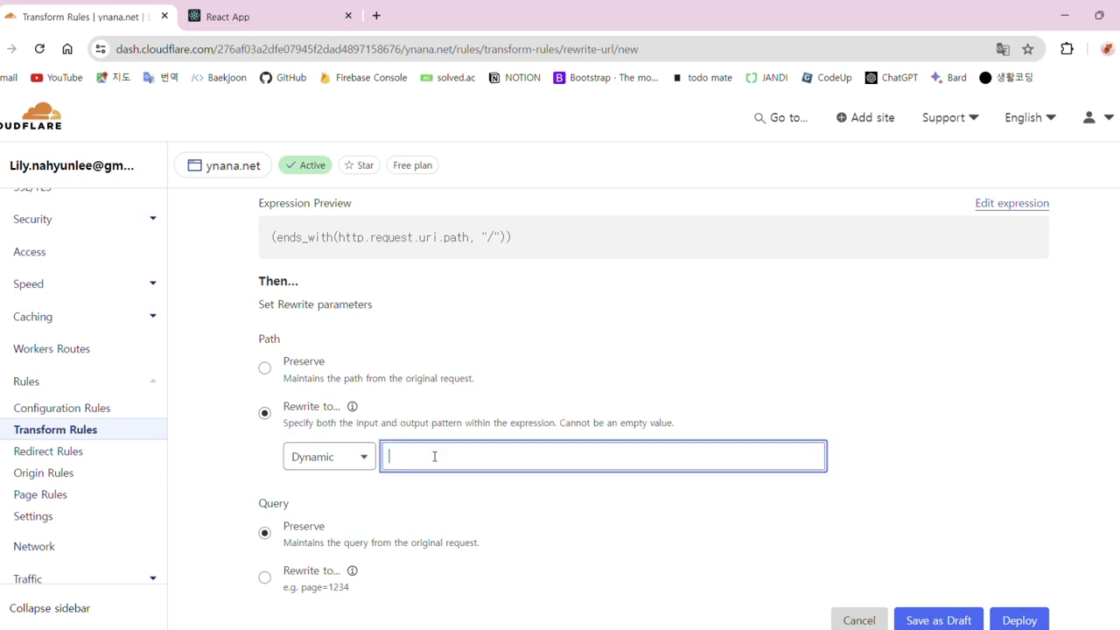
pyautogui.write('concat(http.request.uri.path, "index.html")')
pyautogui.click(702, 392)
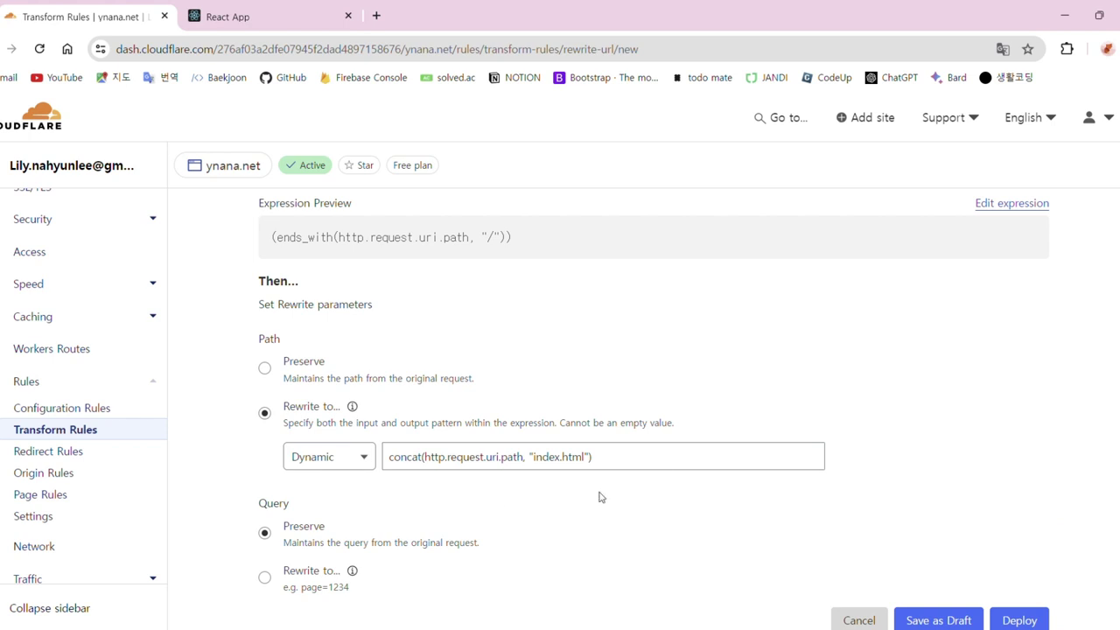
pyautogui.scroll(-1, 822, 442)
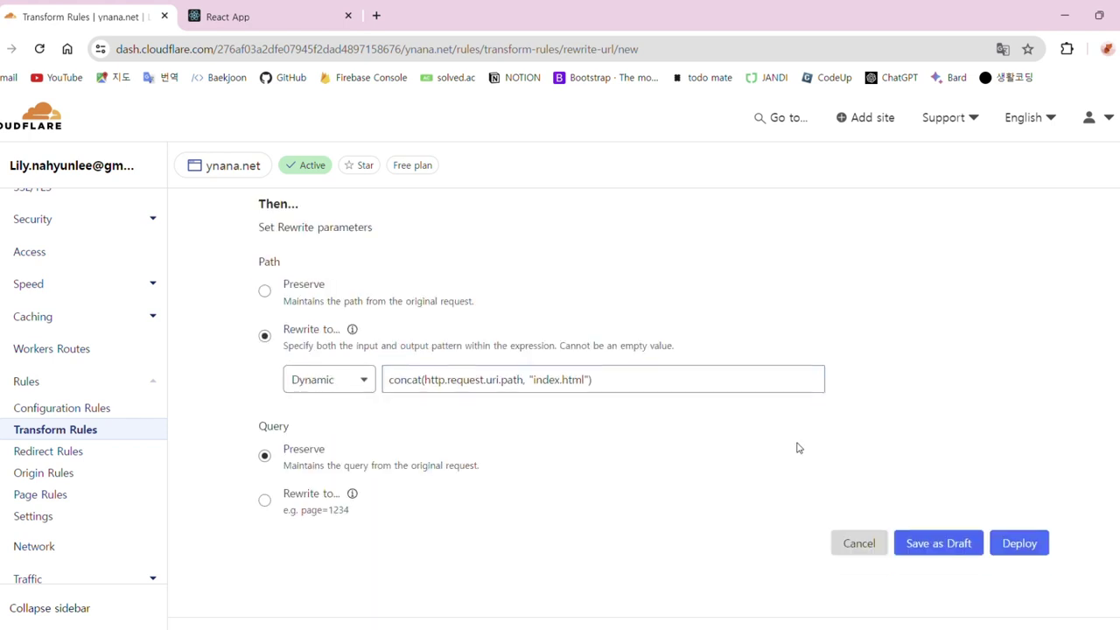
pyautogui.click(1020, 551)
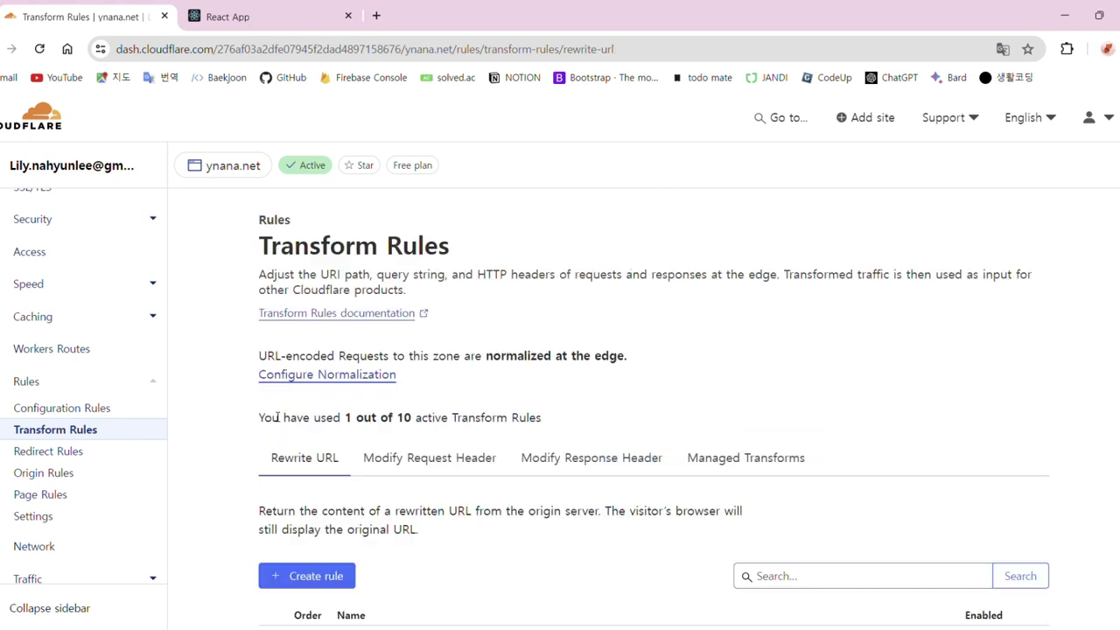
# Start a new cache rule for ynana.net and name it TEST
pyautogui.scroll(-3, 516, 482)
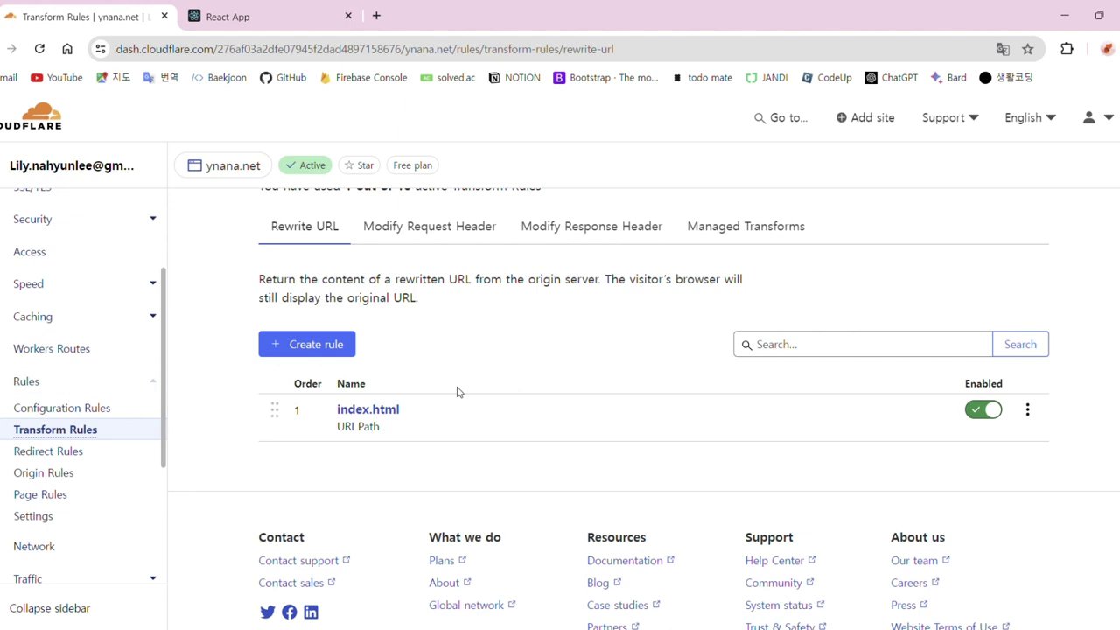
pyautogui.click(113, 318)
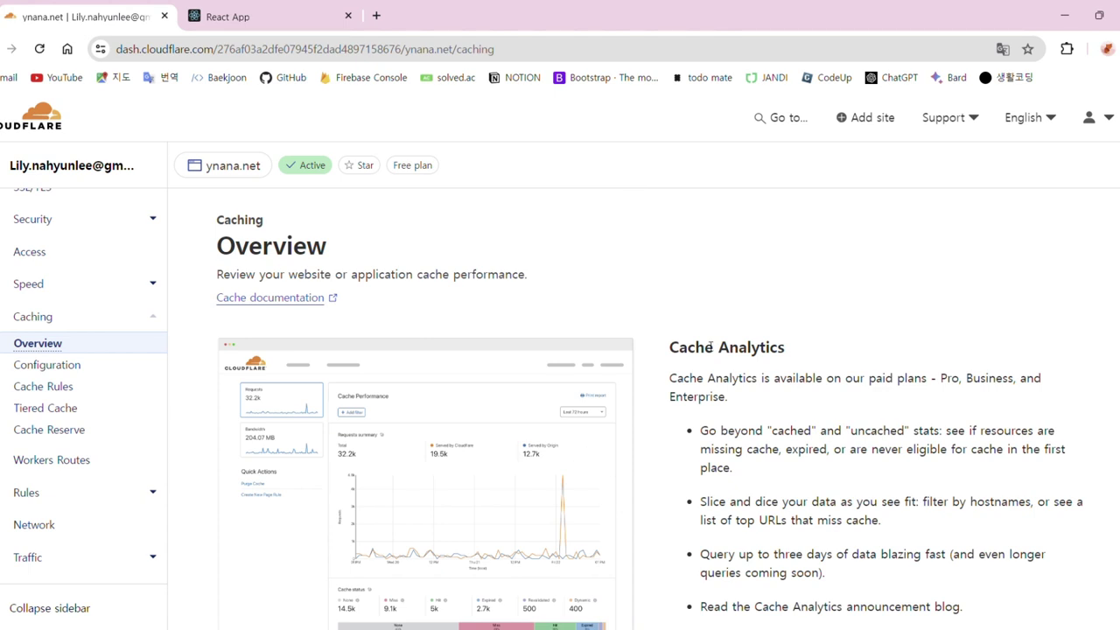
pyautogui.scroll(-2, 578, 345)
pyautogui.click(63, 390)
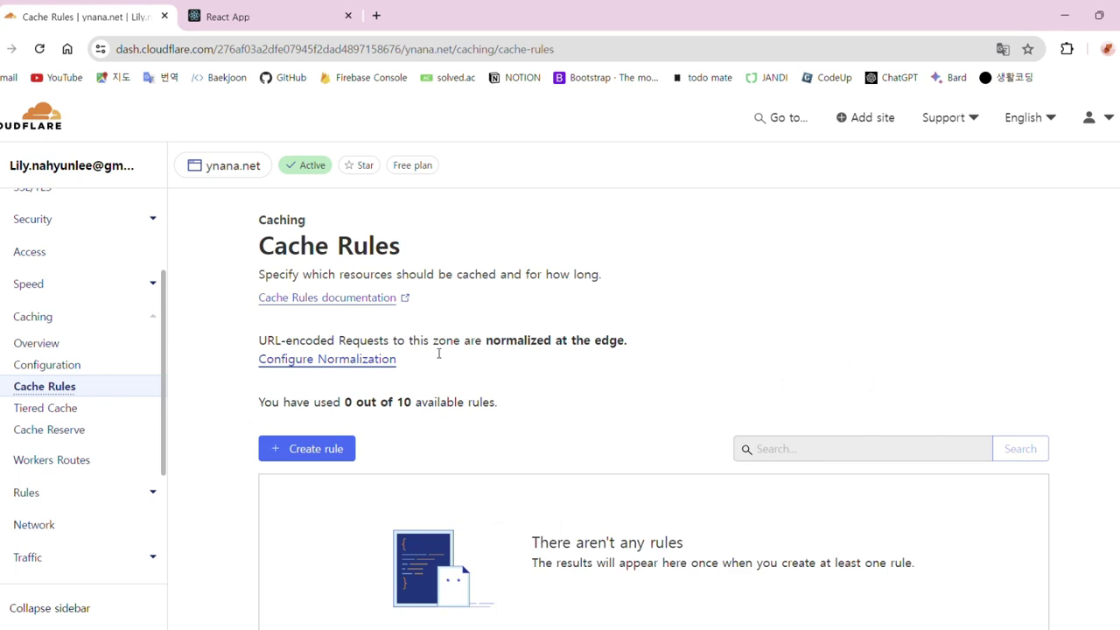
pyautogui.click(322, 450)
pyautogui.scroll(-1, 437, 357)
pyautogui.scroll(1, 403, 277)
pyautogui.click(415, 426)
pyautogui.write('TEST')
pyautogui.click(596, 366)
pyautogui.scroll(-2, 575, 380)
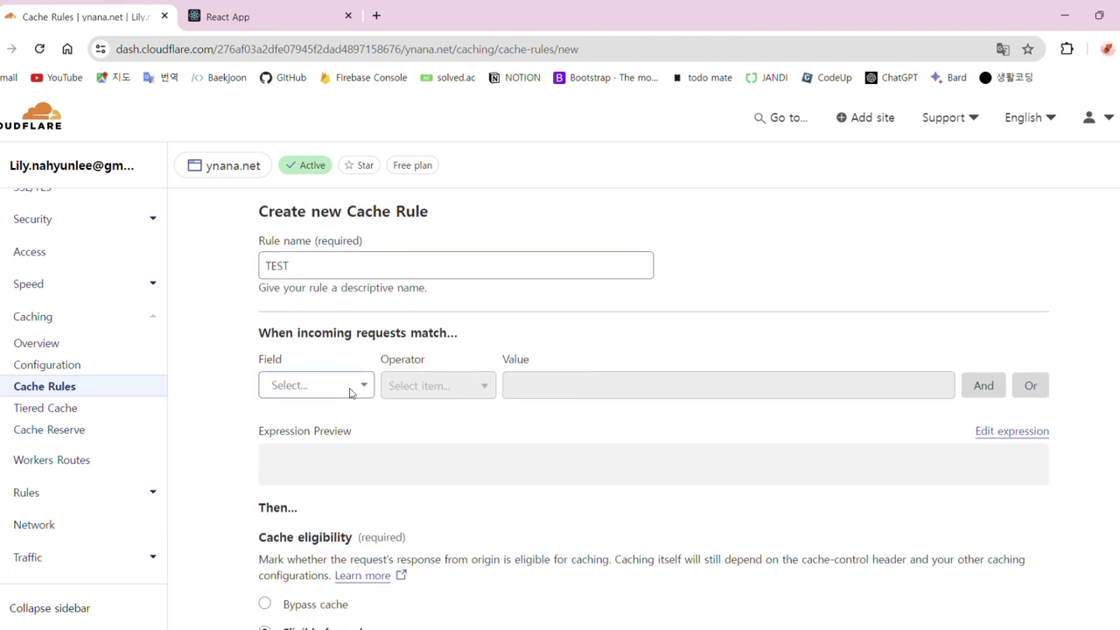
# Set the cache rule's request match to URI Path starts with "/"
pyautogui.click(350, 385)
pyautogui.scroll(-1, 313, 522)
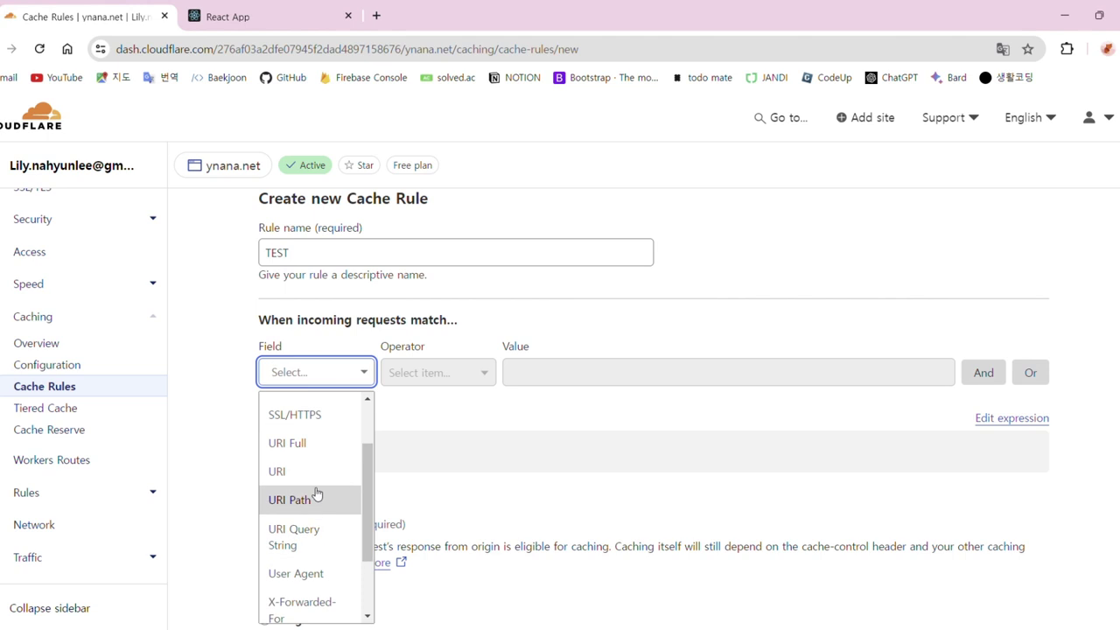
pyautogui.click(313, 494)
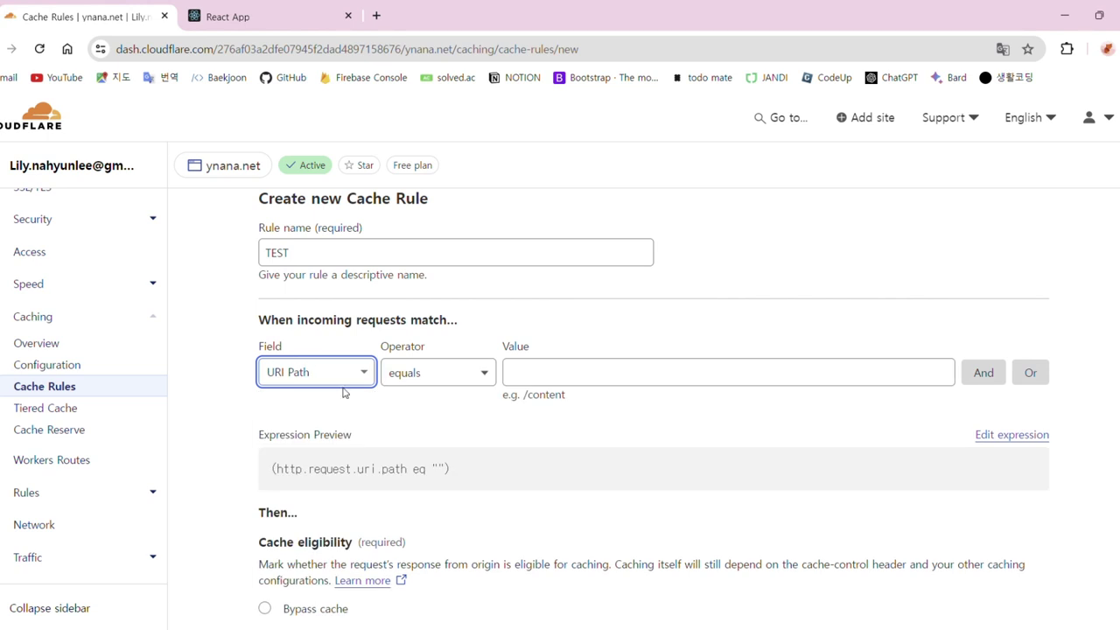
pyautogui.click(462, 383)
pyautogui.scroll(-3, 453, 477)
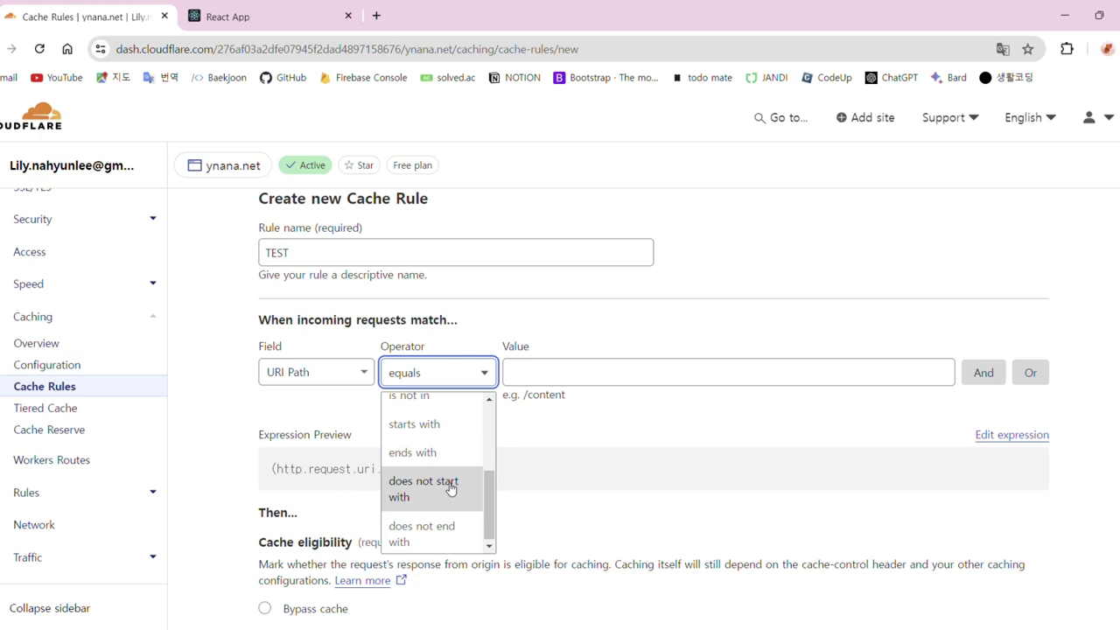
pyautogui.click(436, 425)
pyautogui.click(537, 385)
pyautogui.write('/')
pyautogui.click(643, 418)
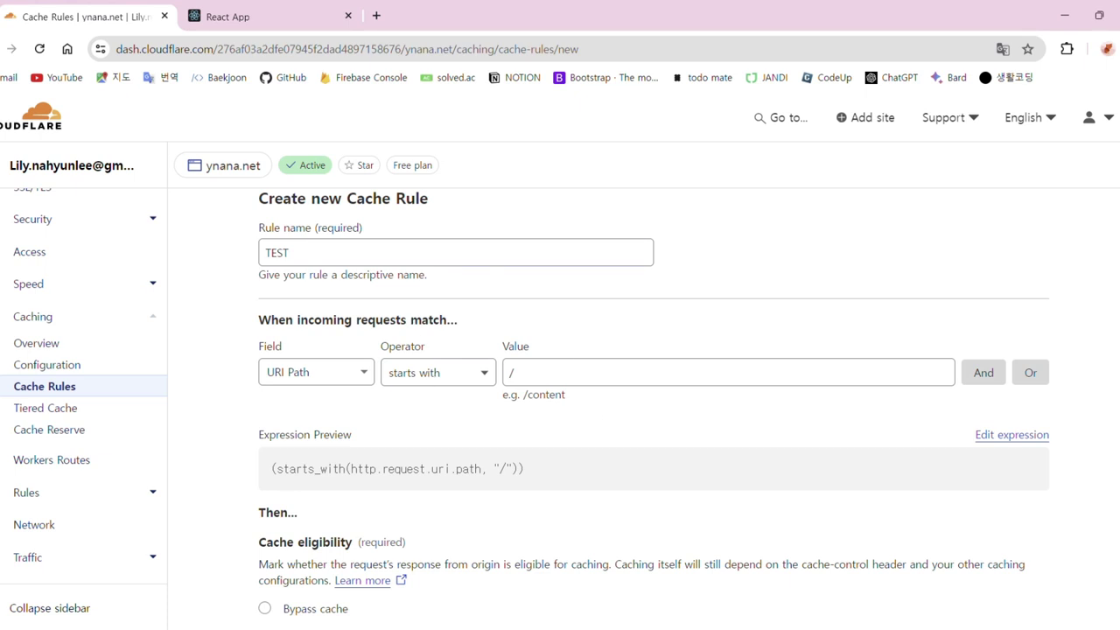
# Add an Edge TTL that uses the cache-control header if present, otherwise default Cloudflare caching behavior, and deploy the TEST rule
pyautogui.scroll(-1, 790, 422)
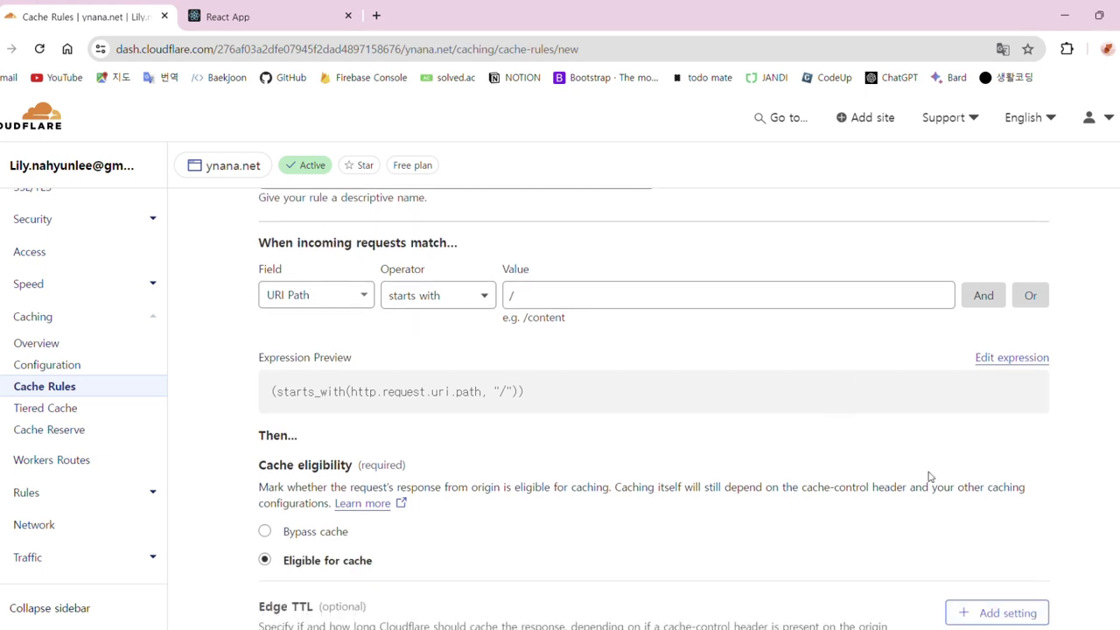
pyautogui.scroll(-1, 350, 367)
pyautogui.scroll(-1, 301, 438)
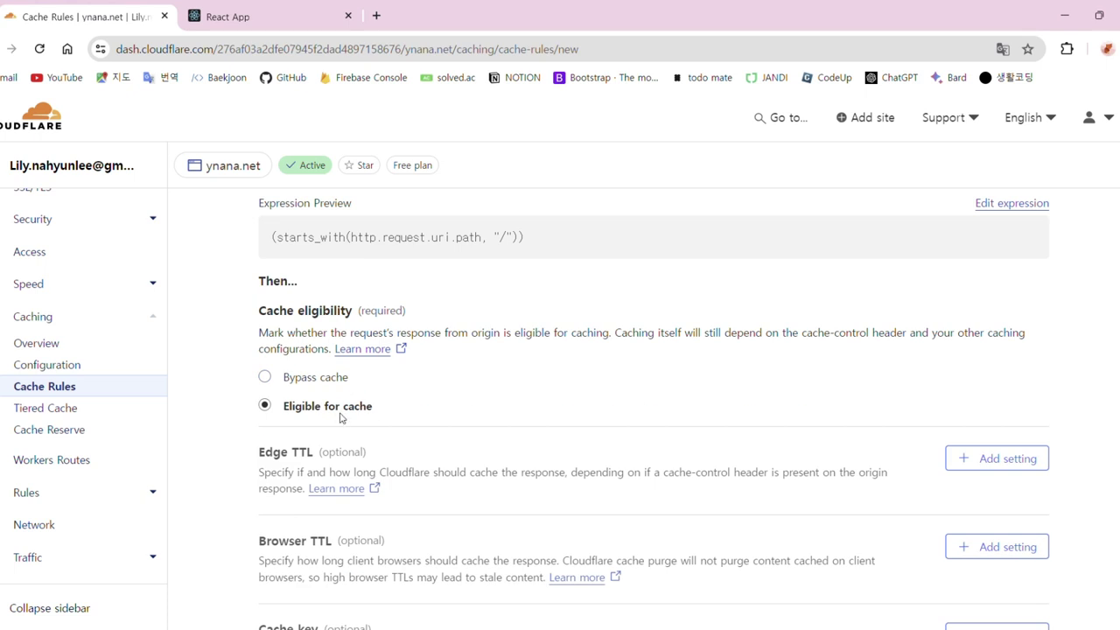
pyautogui.scroll(-1, 889, 388)
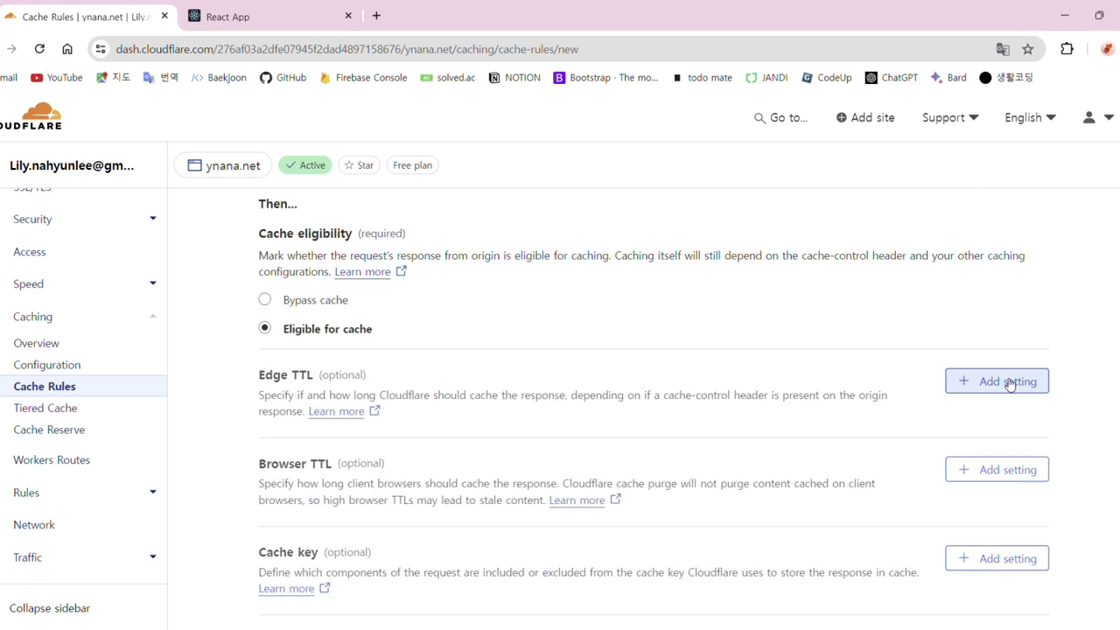
pyautogui.click(1006, 382)
pyautogui.scroll(-1, 635, 420)
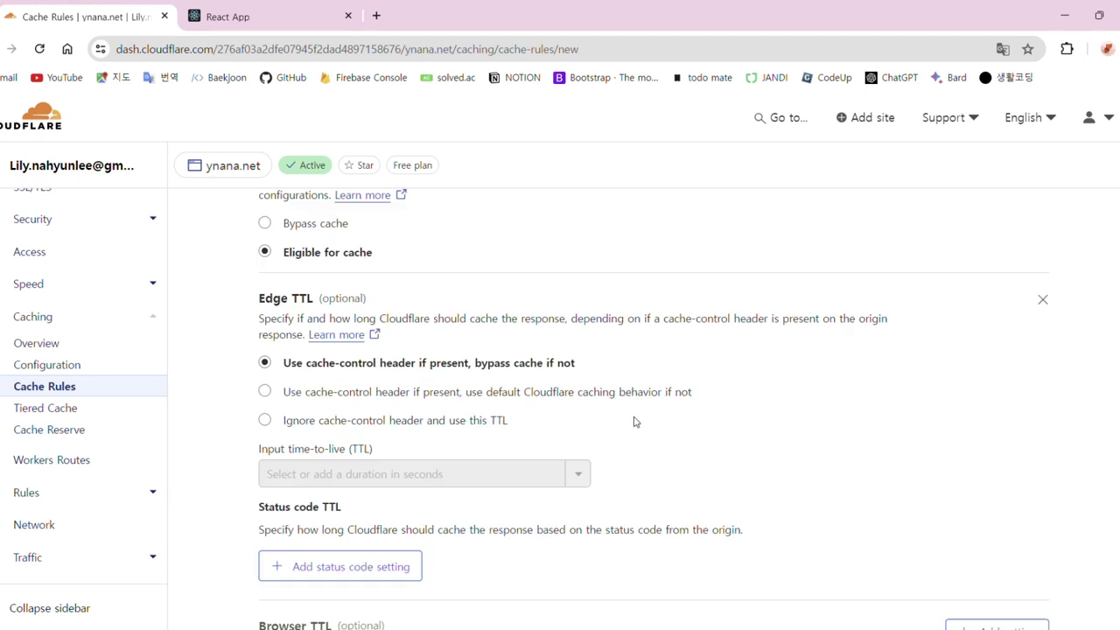
pyautogui.click(389, 393)
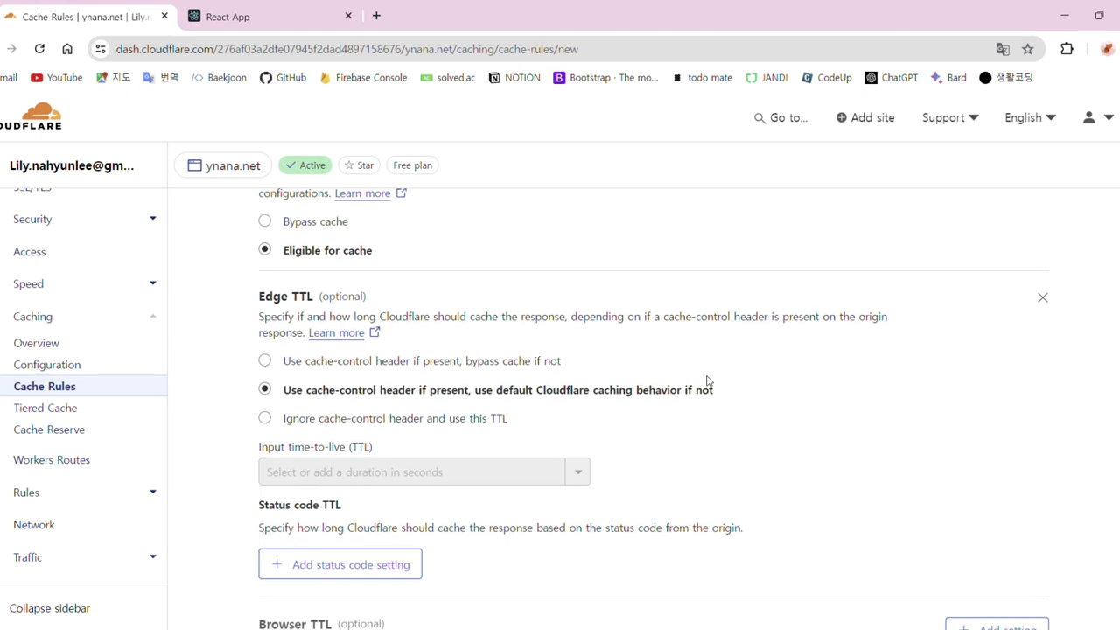
pyautogui.scroll(-2, 700, 393)
pyautogui.scroll(-5, 673, 363)
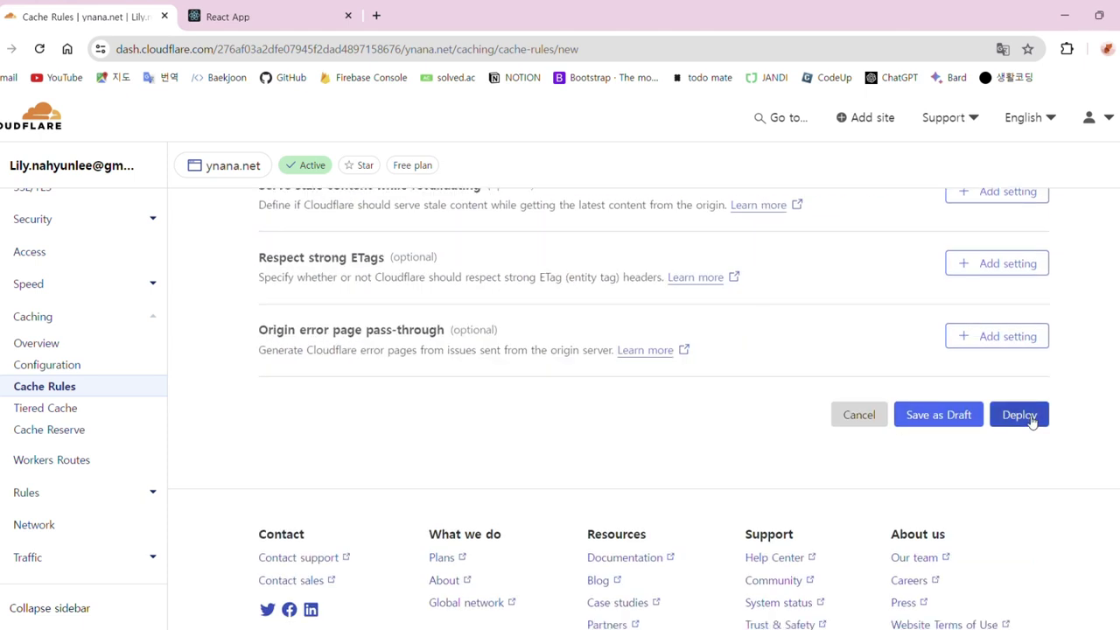
pyautogui.click(1030, 422)
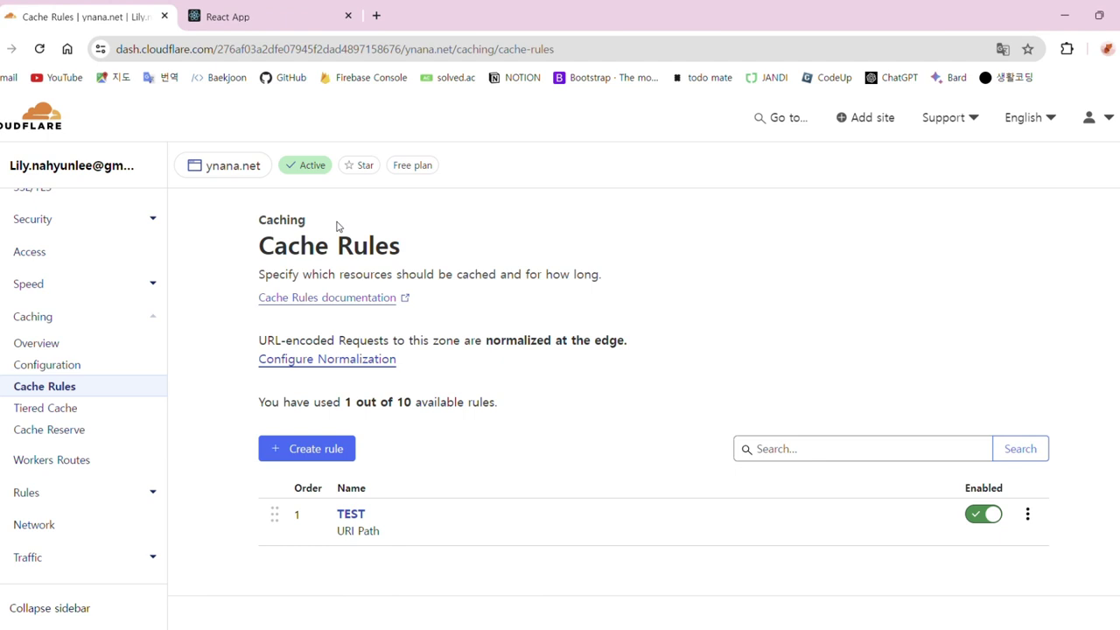
pyautogui.scroll(-1, 92, 429)
pyautogui.click(308, 18)
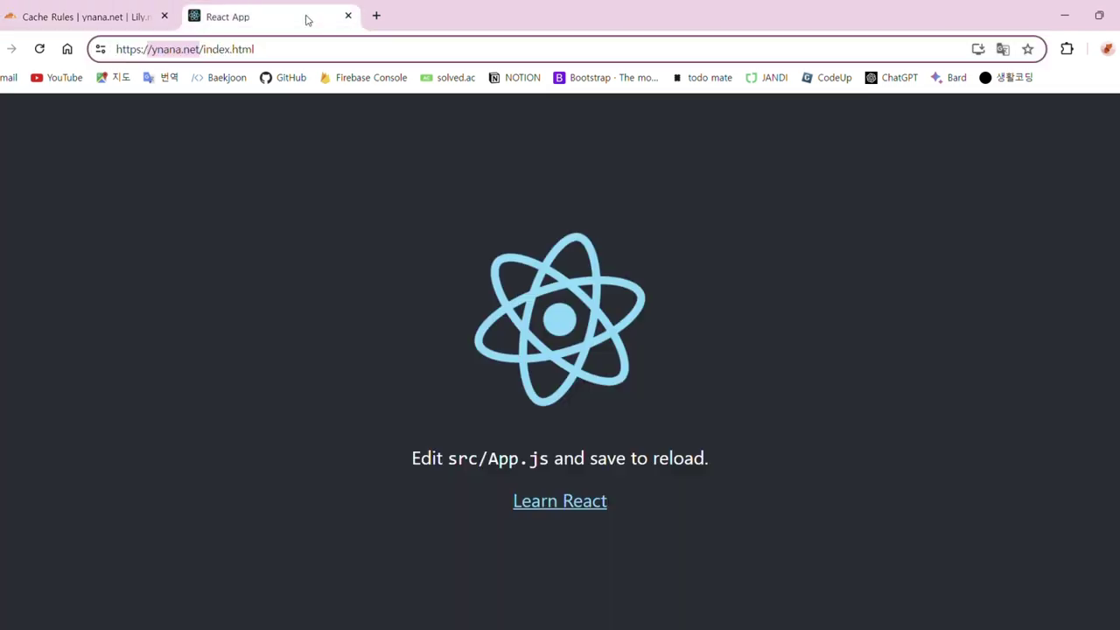
pyautogui.press('BackSpace')
pyautogui.press('BackSpace')
pyautogui.press('BackSpace')
pyautogui.press('BackSpace')
pyautogui.press('BackSpace')
pyautogui.press('BackSpace')
pyautogui.press('BackSpace')
pyautogui.press('BackSpace')
pyautogui.press('BackSpace')
pyautogui.press('BackSpace')
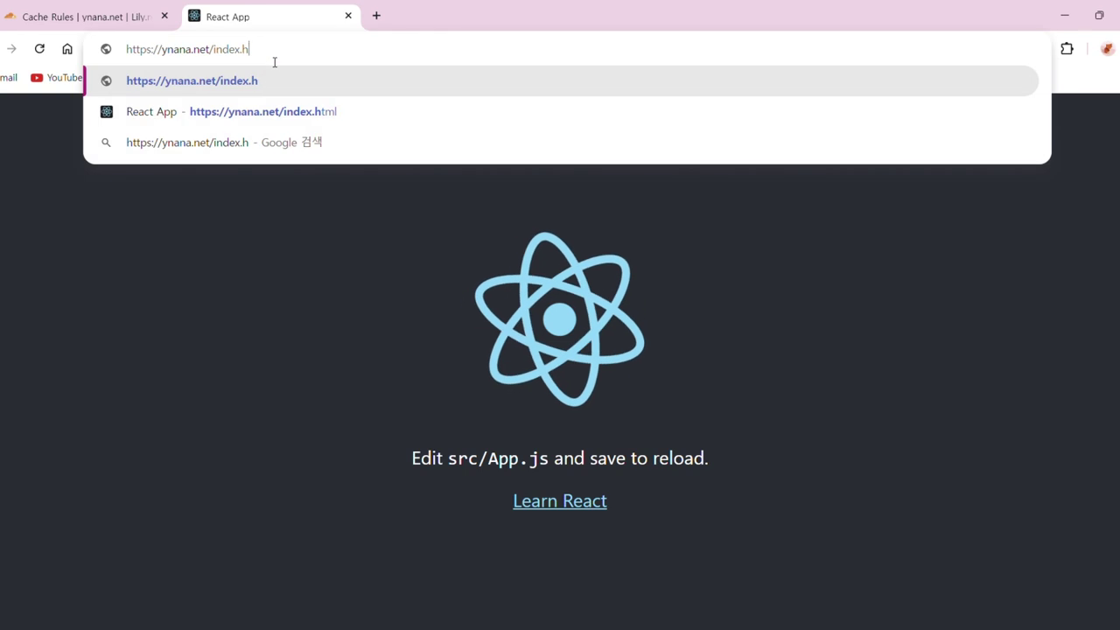
pyautogui.press('BackSpace')
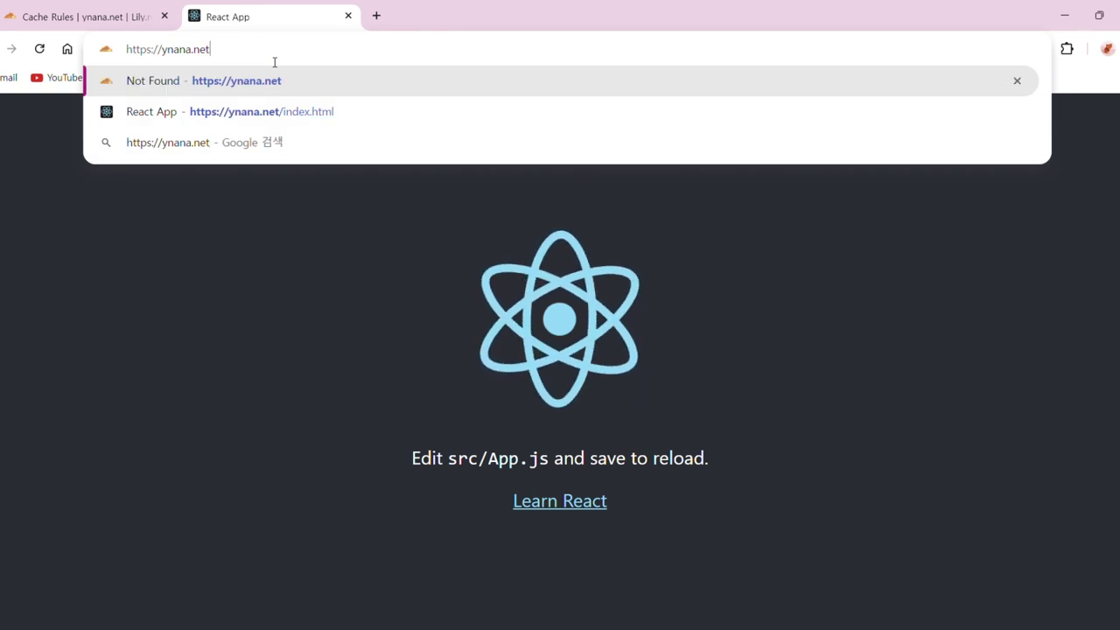
pyautogui.press('Return')
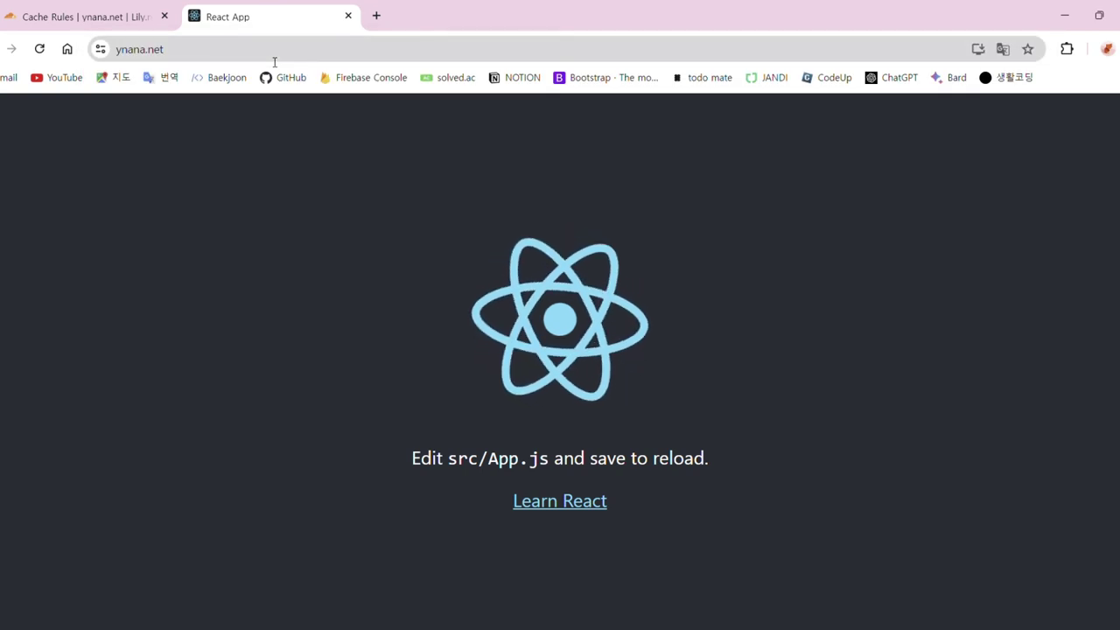
pyautogui.click(273, 60)
pyautogui.click(180, 49)
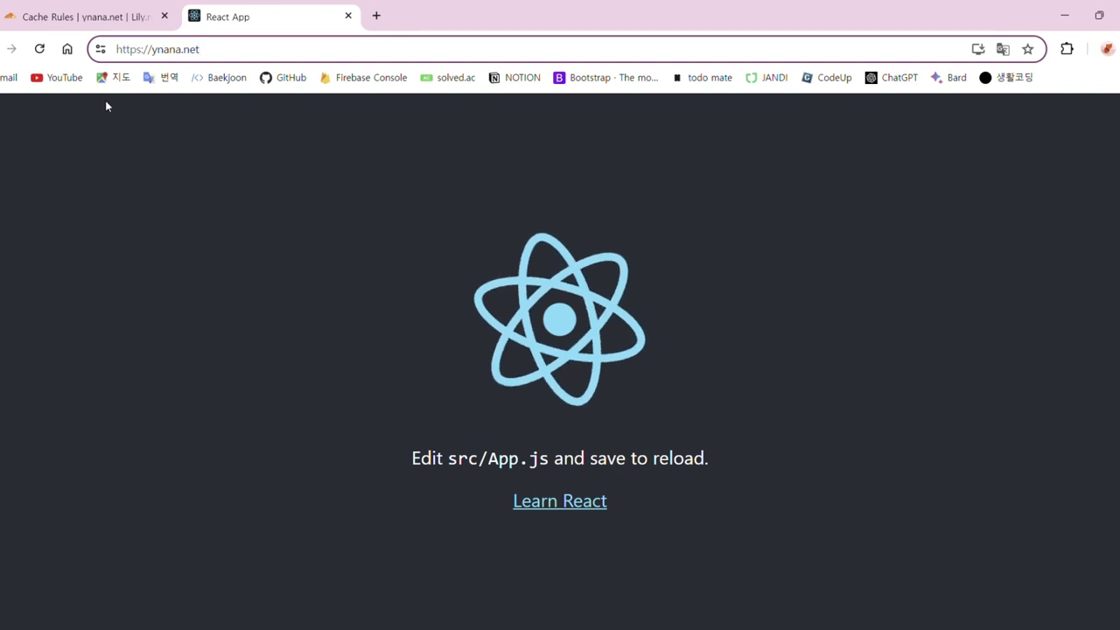
pyautogui.click(133, 18)
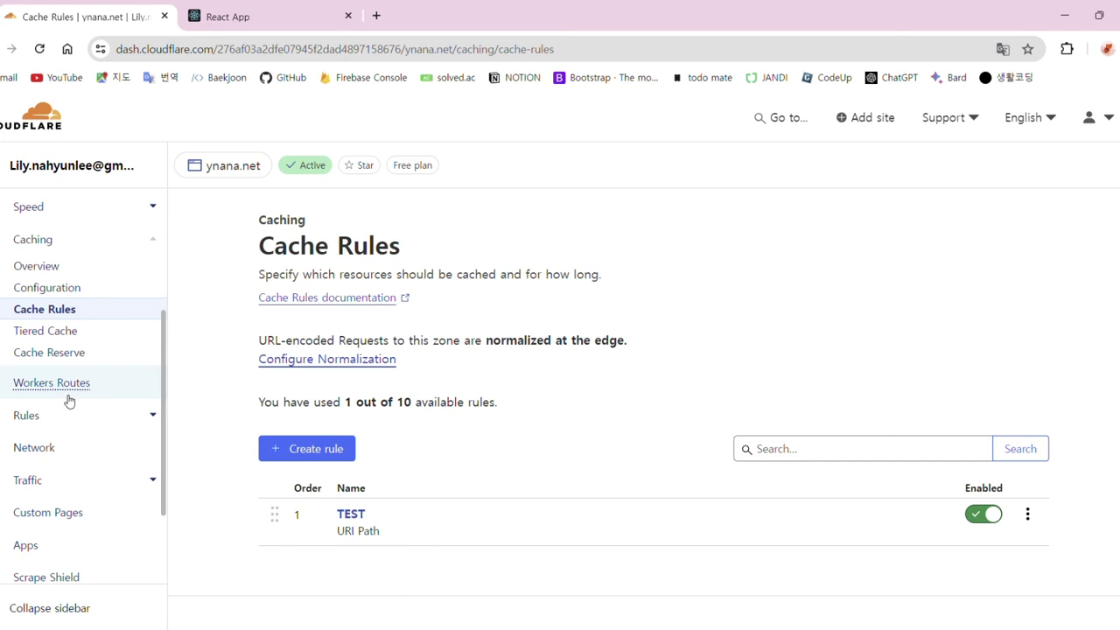
pyautogui.scroll(3, 65, 393)
pyautogui.scroll(-1, 161, 348)
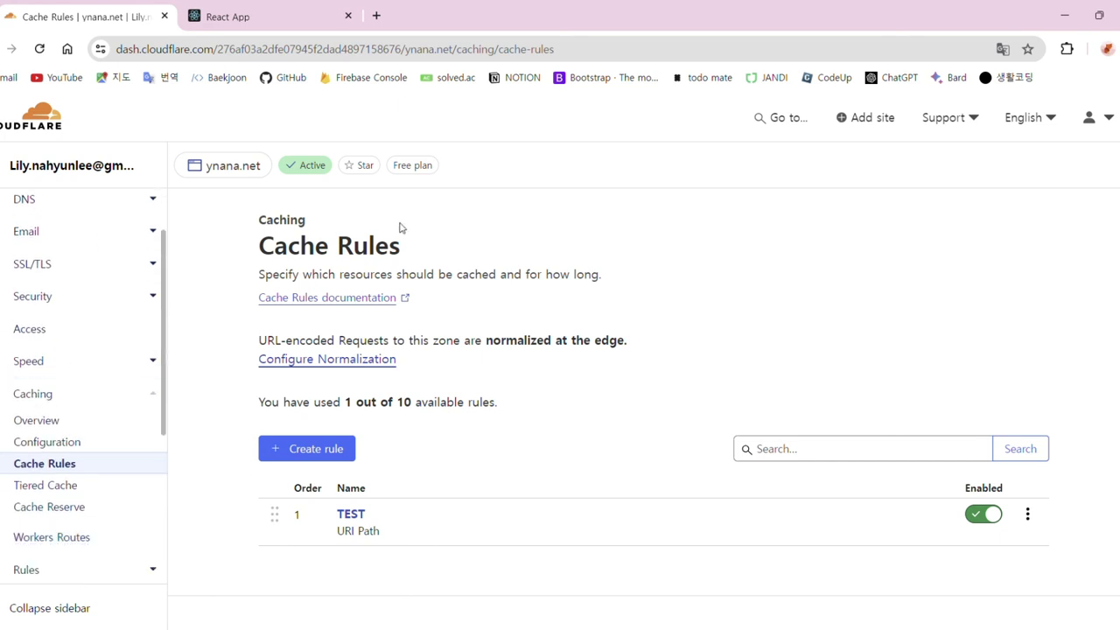
pyautogui.click(295, 11)
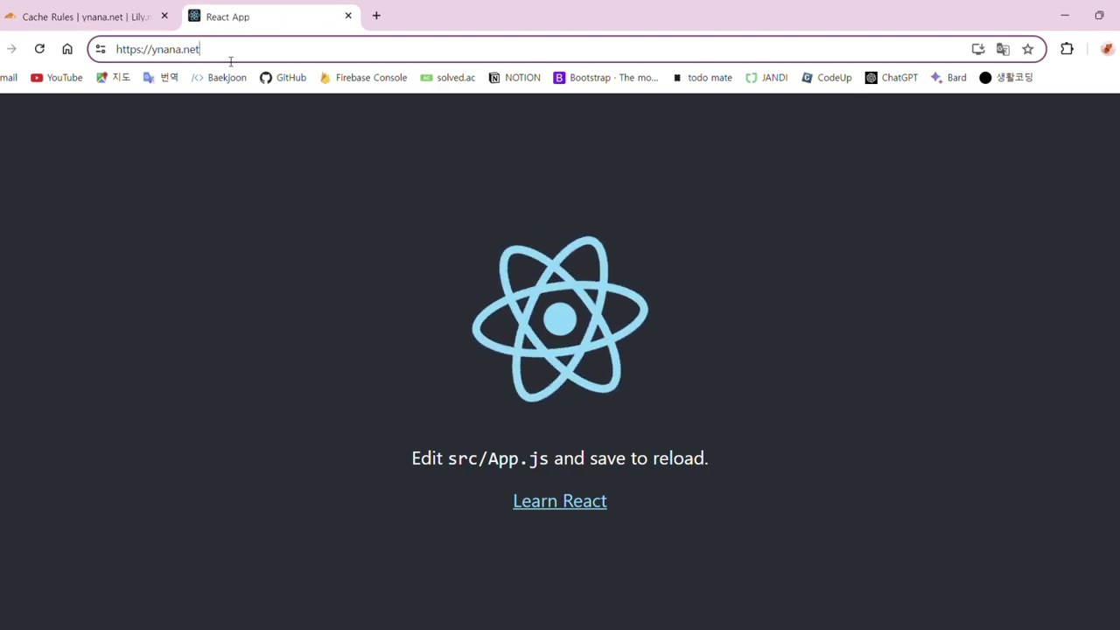
# Open the caching configuration of ynana.net and review its settings down to Browser Cache TTL
pyautogui.click(88, 9)
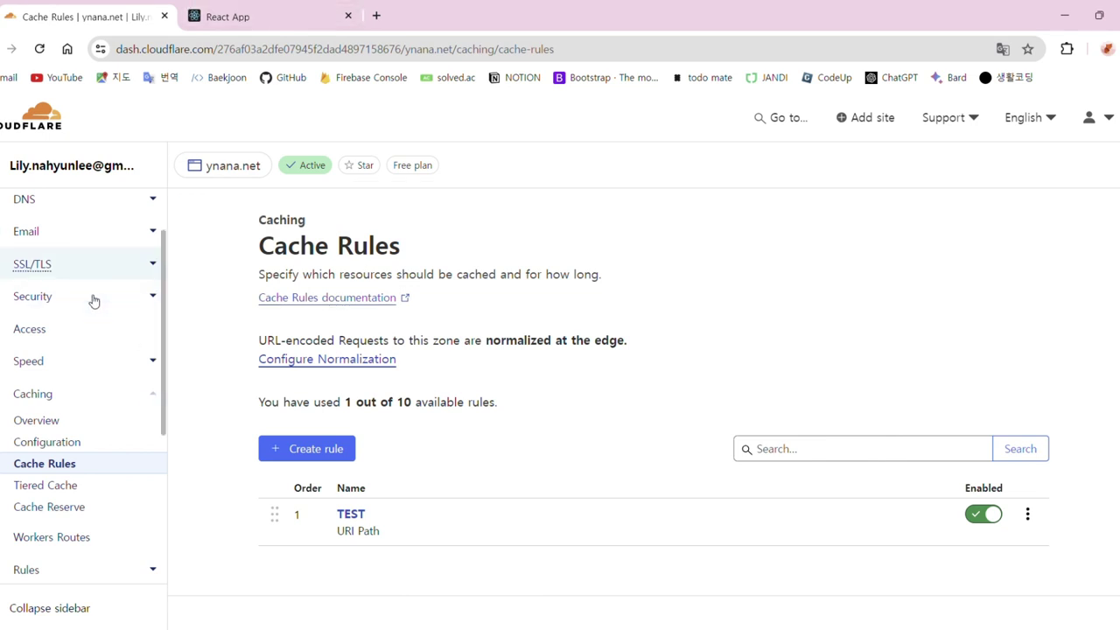
pyautogui.click(68, 264)
pyautogui.scroll(-2, 73, 328)
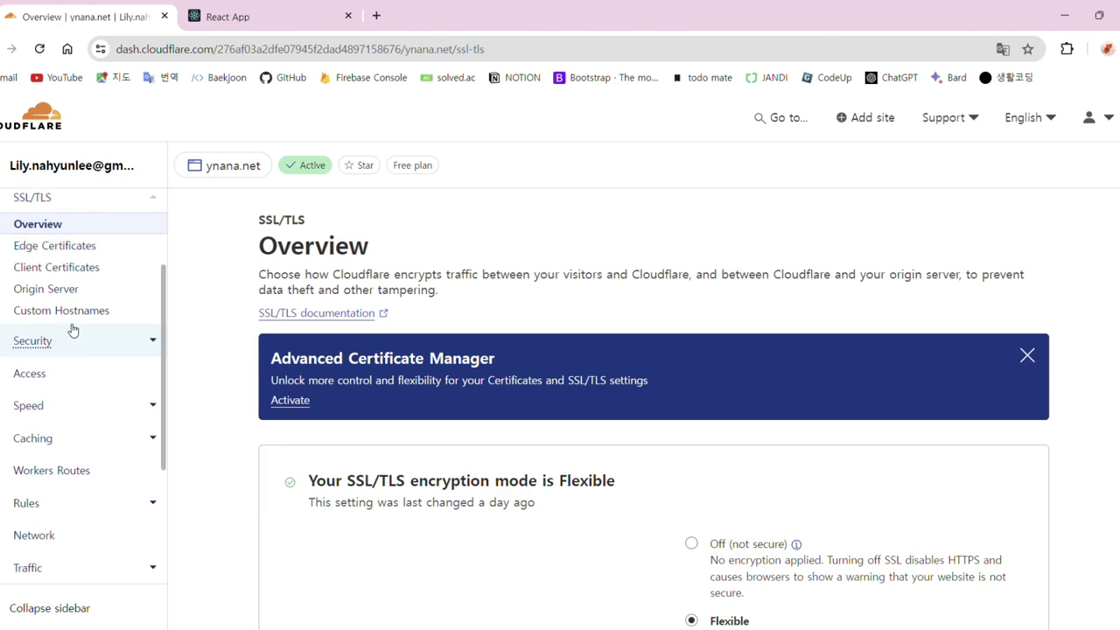
pyautogui.click(66, 432)
pyautogui.scroll(-1, 99, 369)
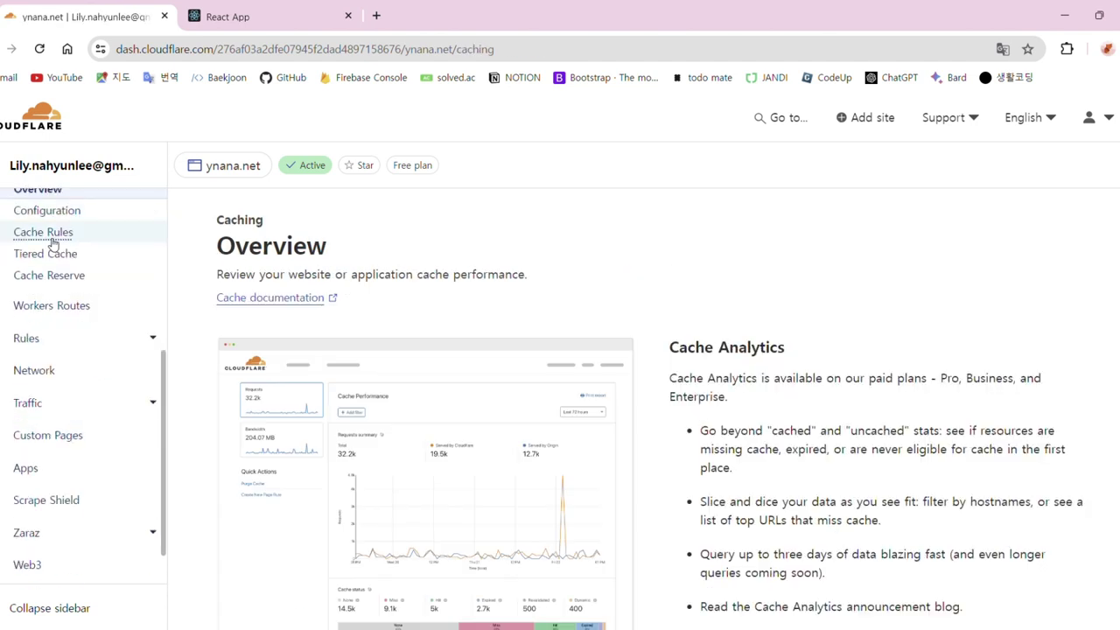
pyautogui.click(50, 212)
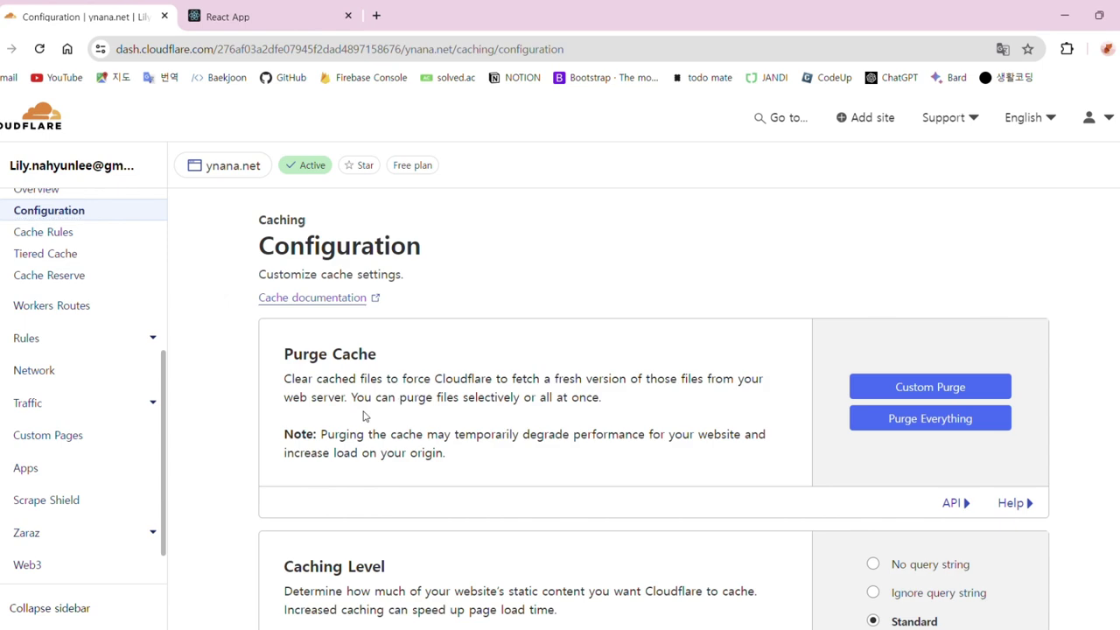
pyautogui.scroll(-3, 873, 407)
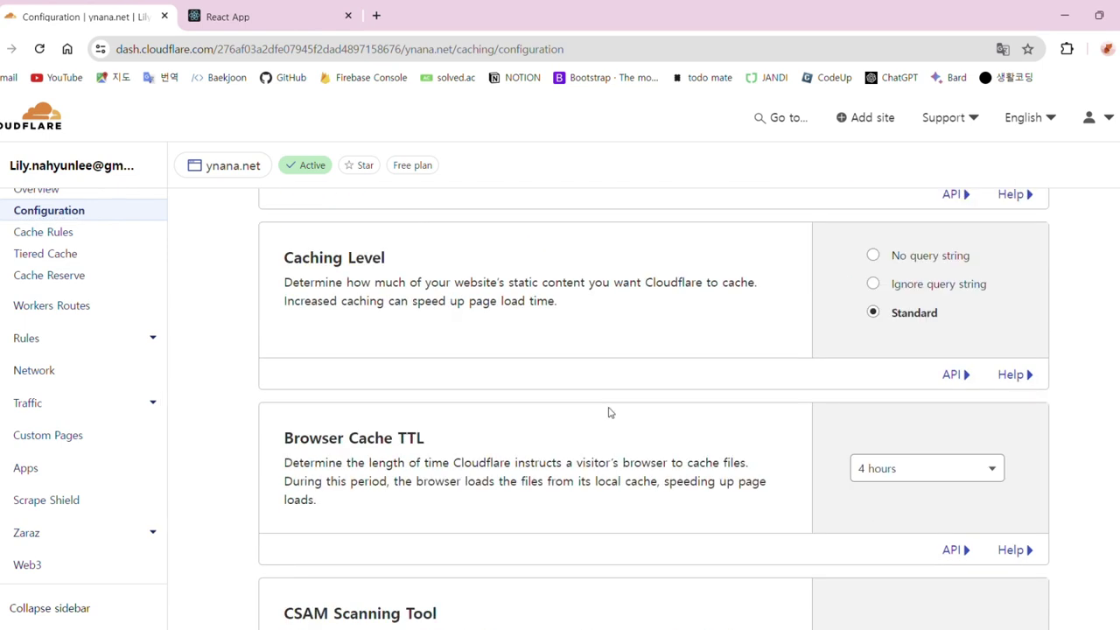
pyautogui.scroll(-1, 607, 412)
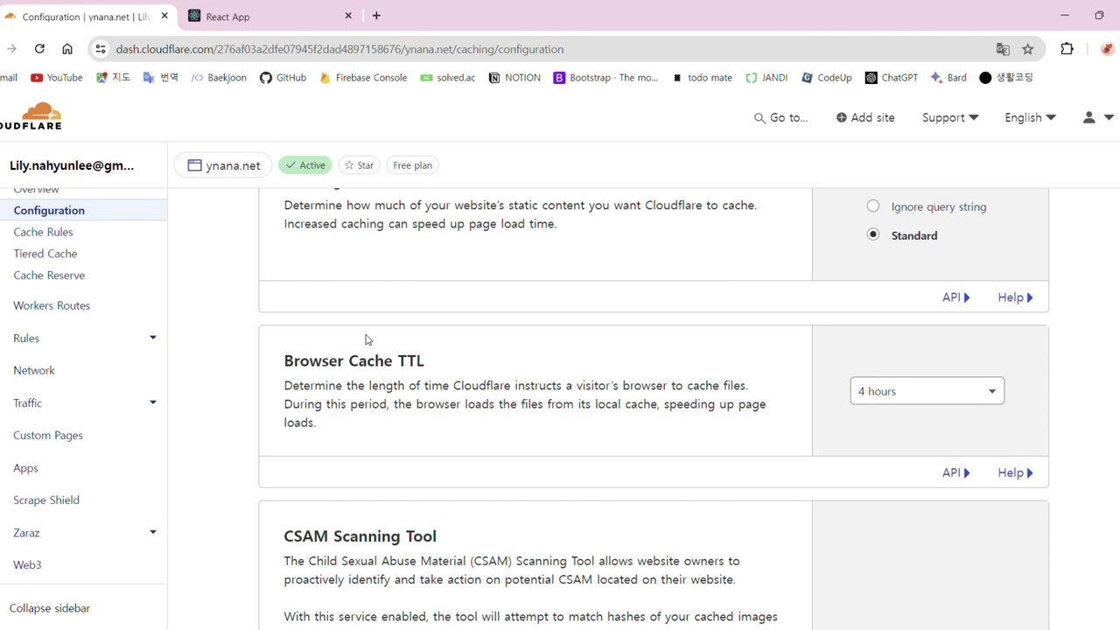
# Look through the available Browser Cache TTL durations and review the Caching Level setting without changing either
pyautogui.click(899, 398)
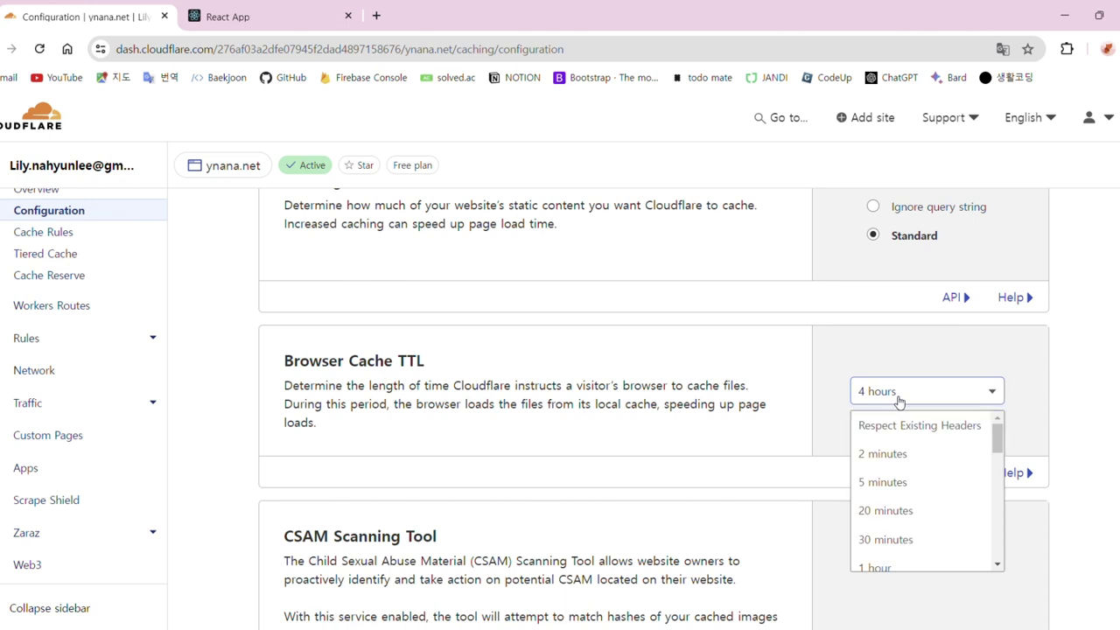
pyautogui.click(839, 413)
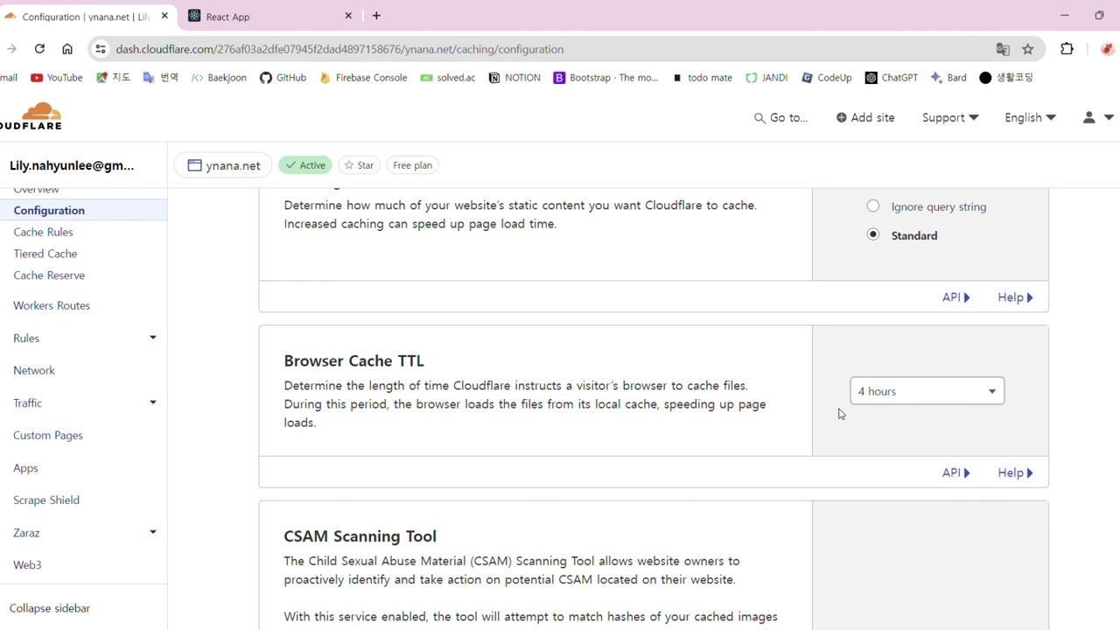
pyautogui.click(886, 404)
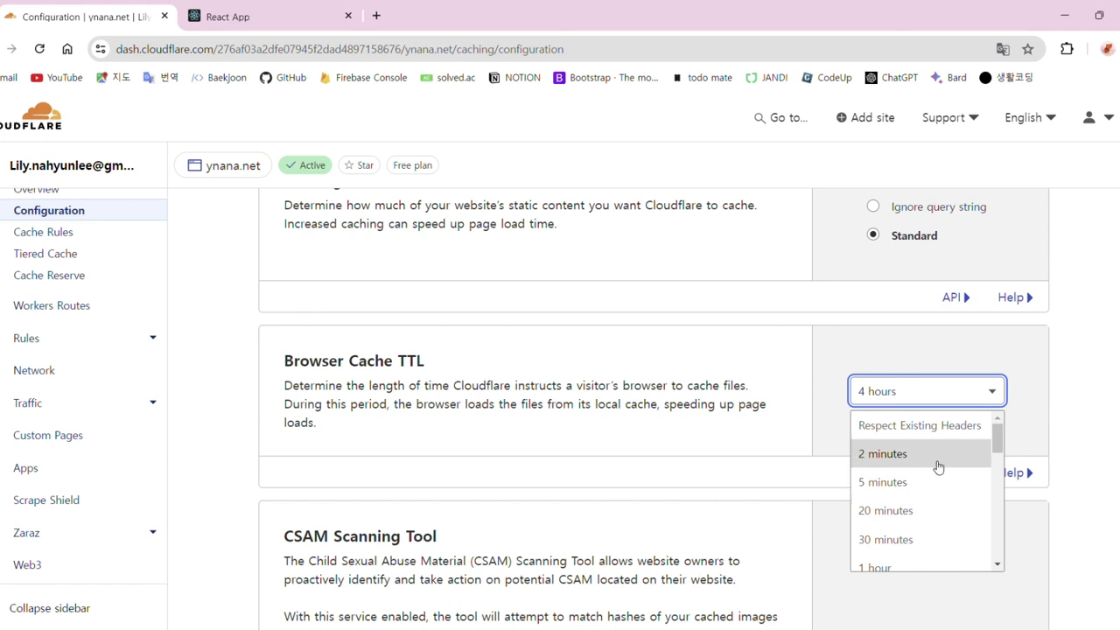
pyautogui.scroll(-5, 949, 488)
pyautogui.scroll(-5, 939, 527)
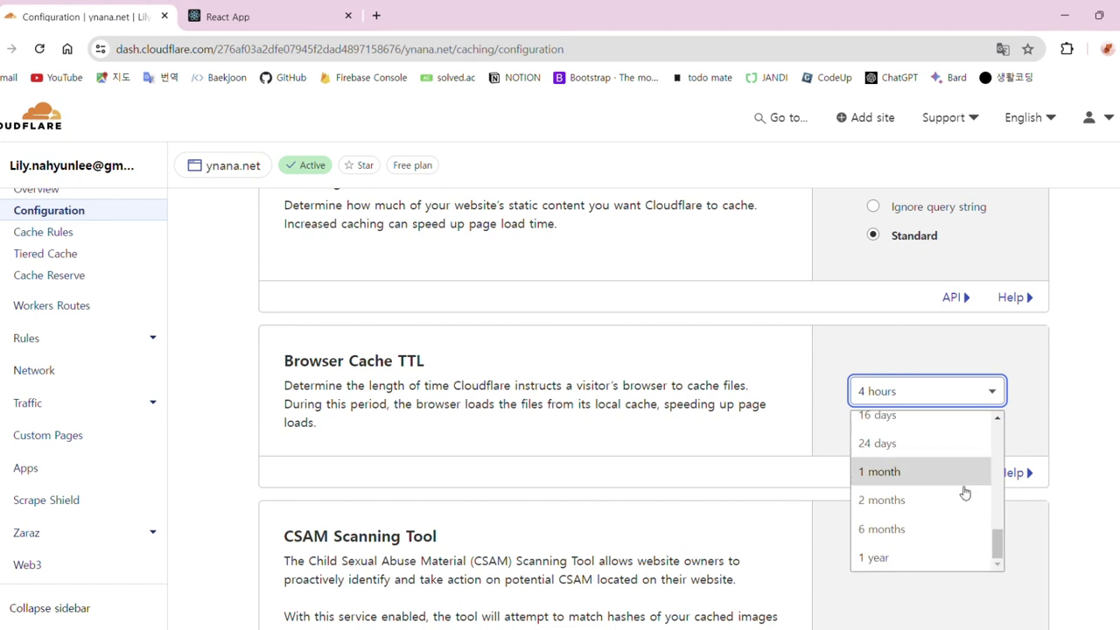
pyautogui.scroll(10, 959, 492)
pyautogui.scroll(3, 950, 425)
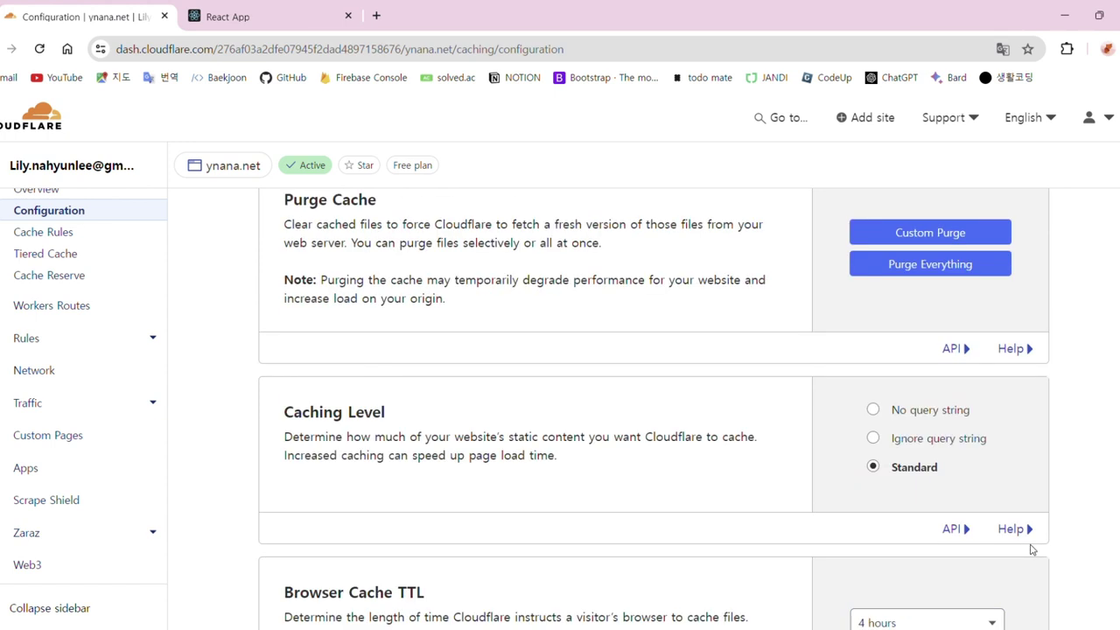
pyautogui.scroll(-1, 1033, 549)
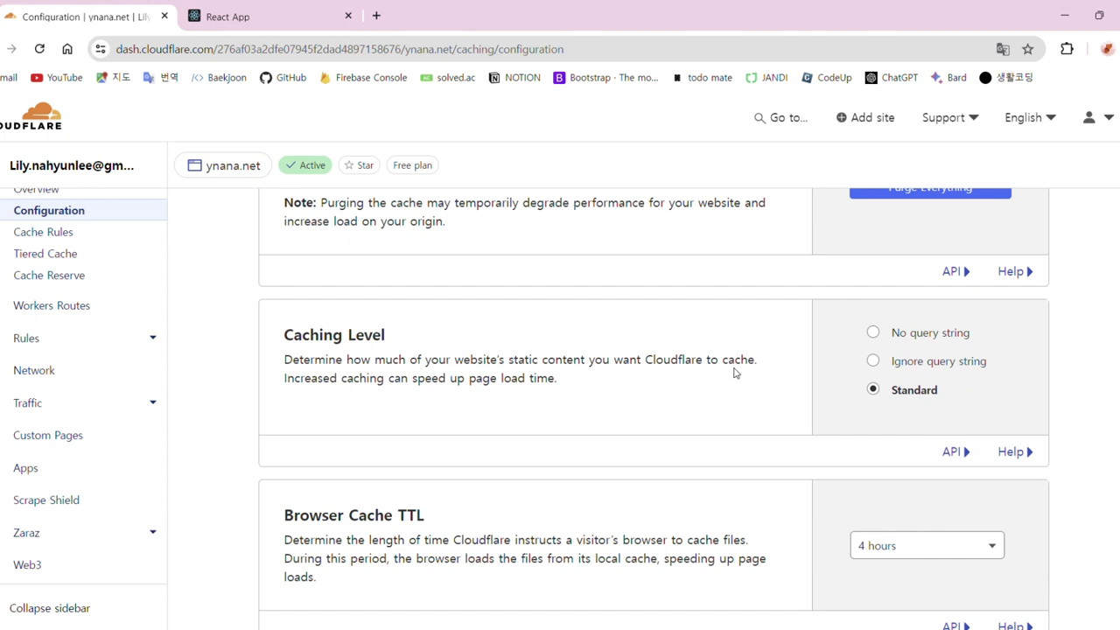